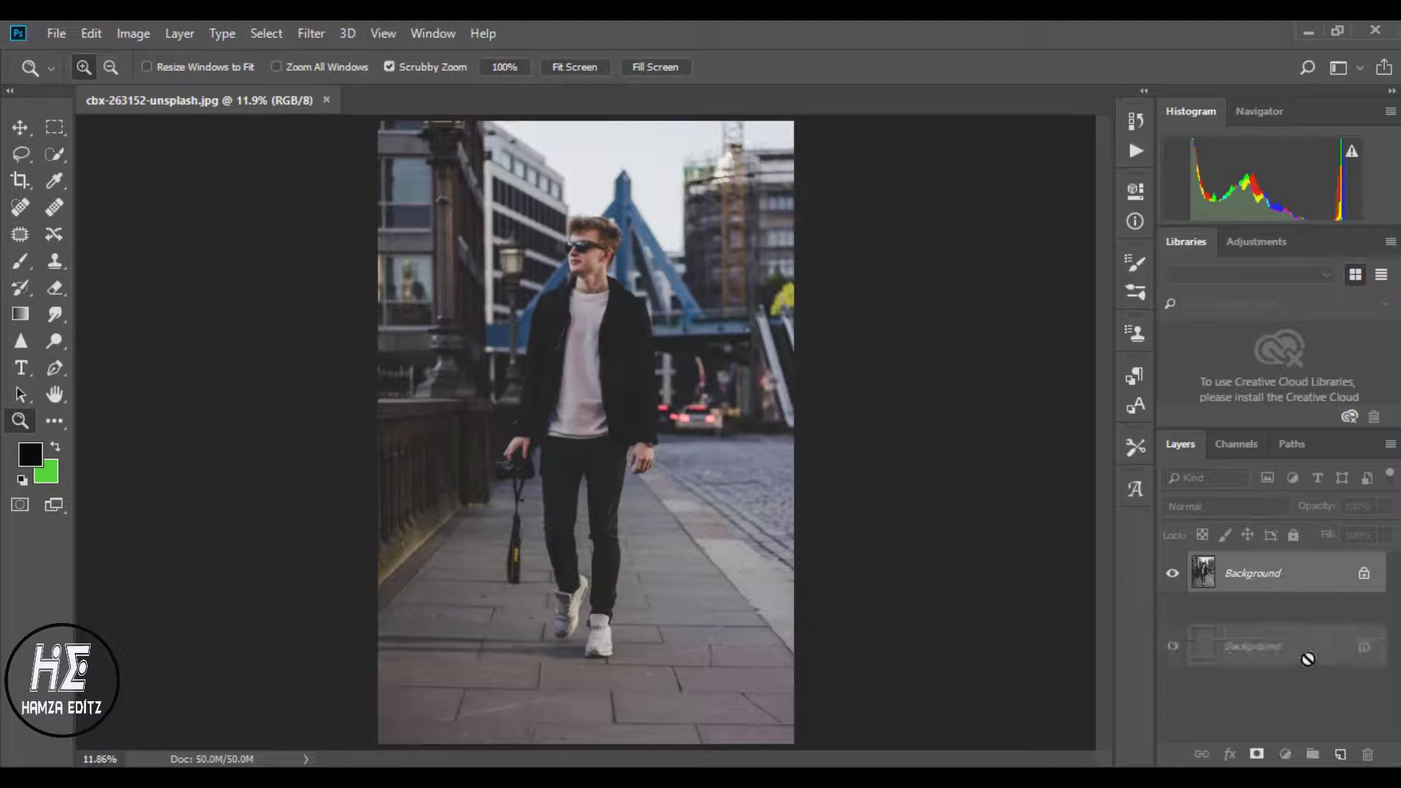
Duplicate the Background layer into a new Background copy layer
drag(1288, 580, 1340, 754)
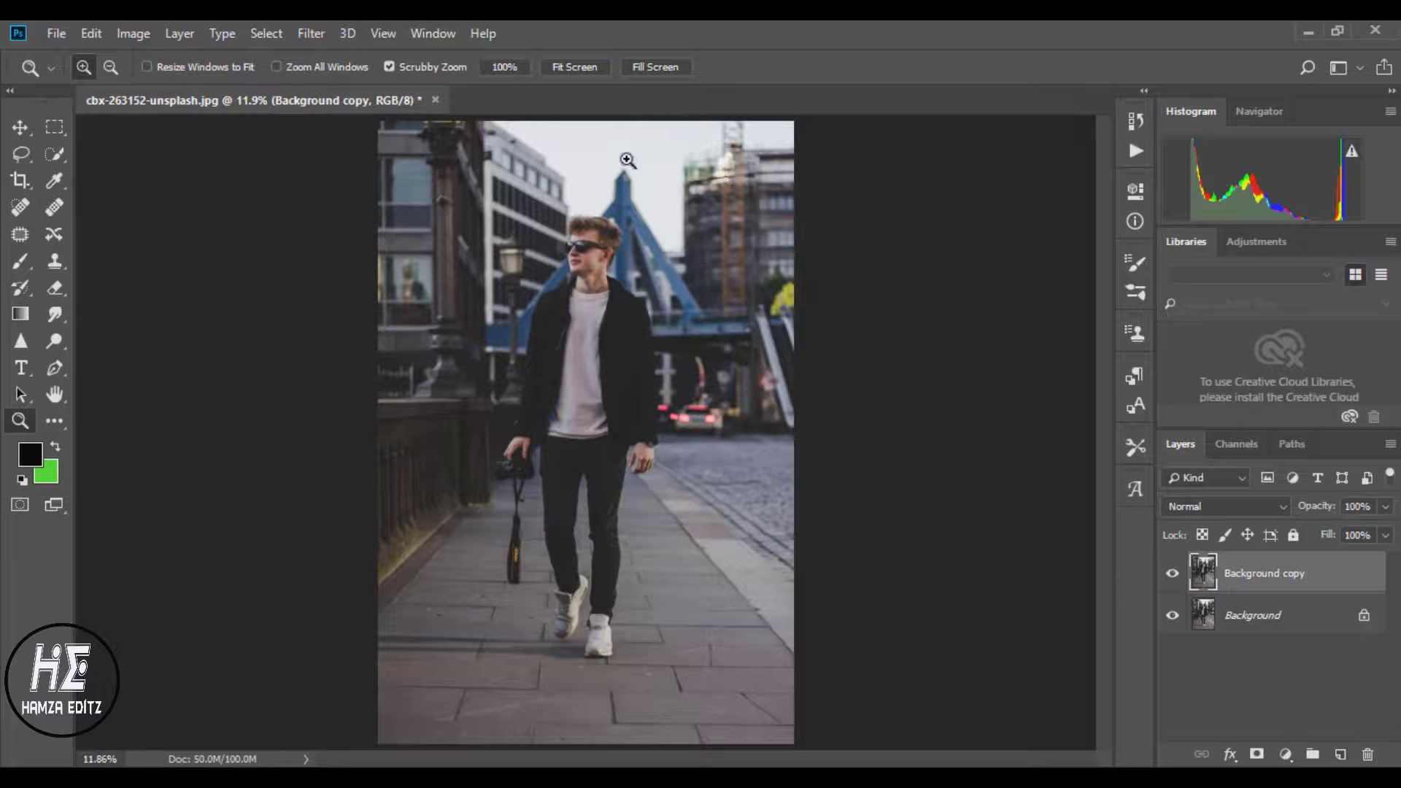
Apply Brightness/Contrast with brightness 15 and contrast 10 to the Background copy
click(150, 32)
mouse_move(164, 88)
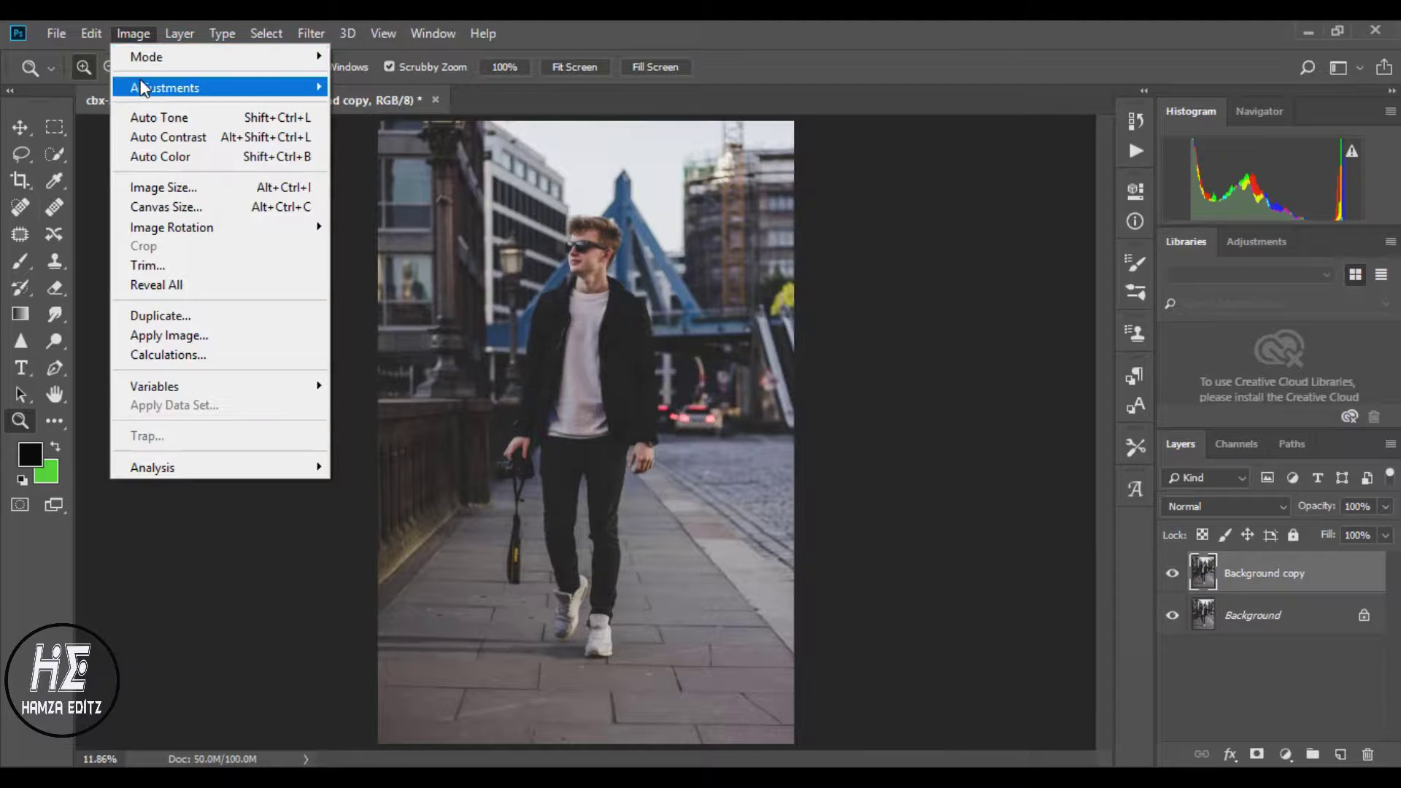
click(401, 92)
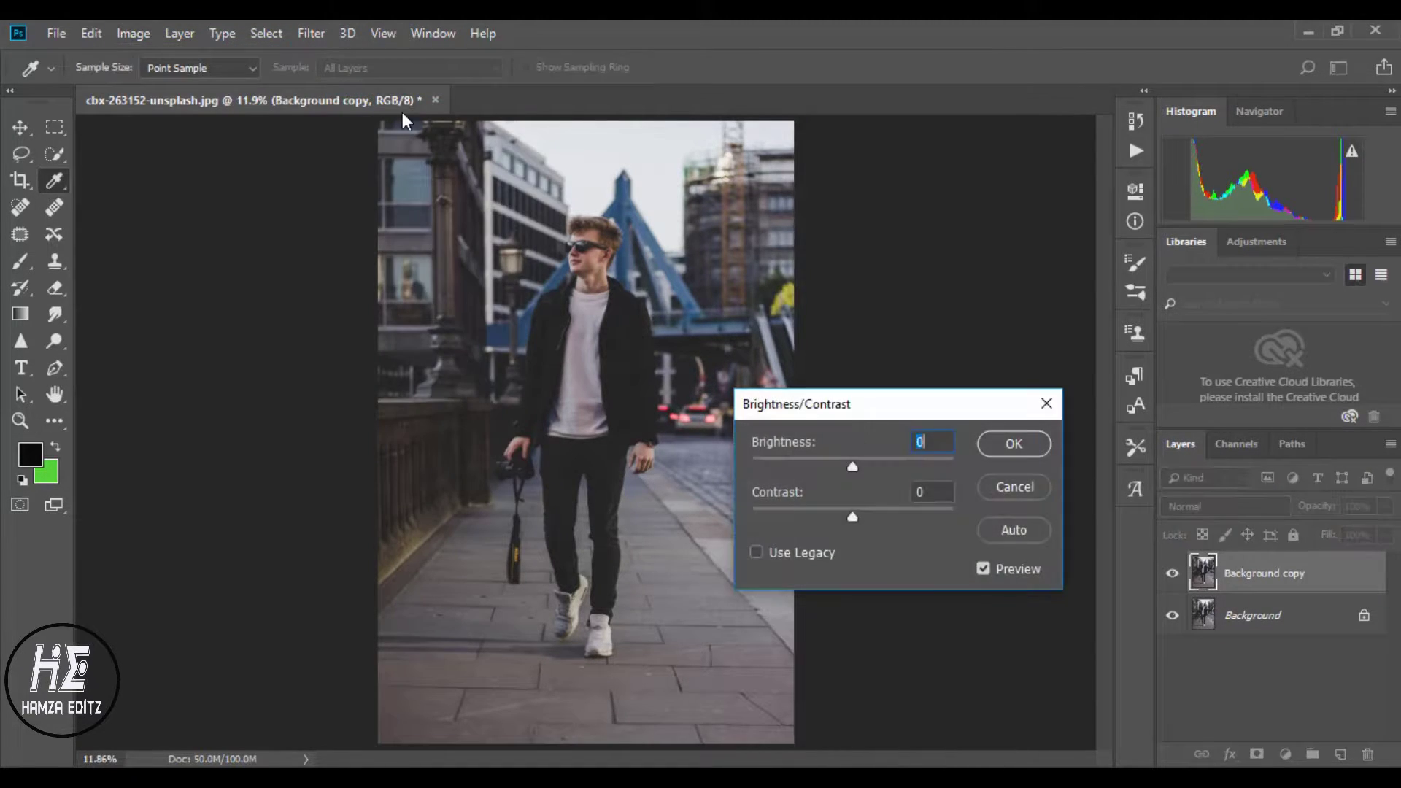
drag(858, 468, 863, 515)
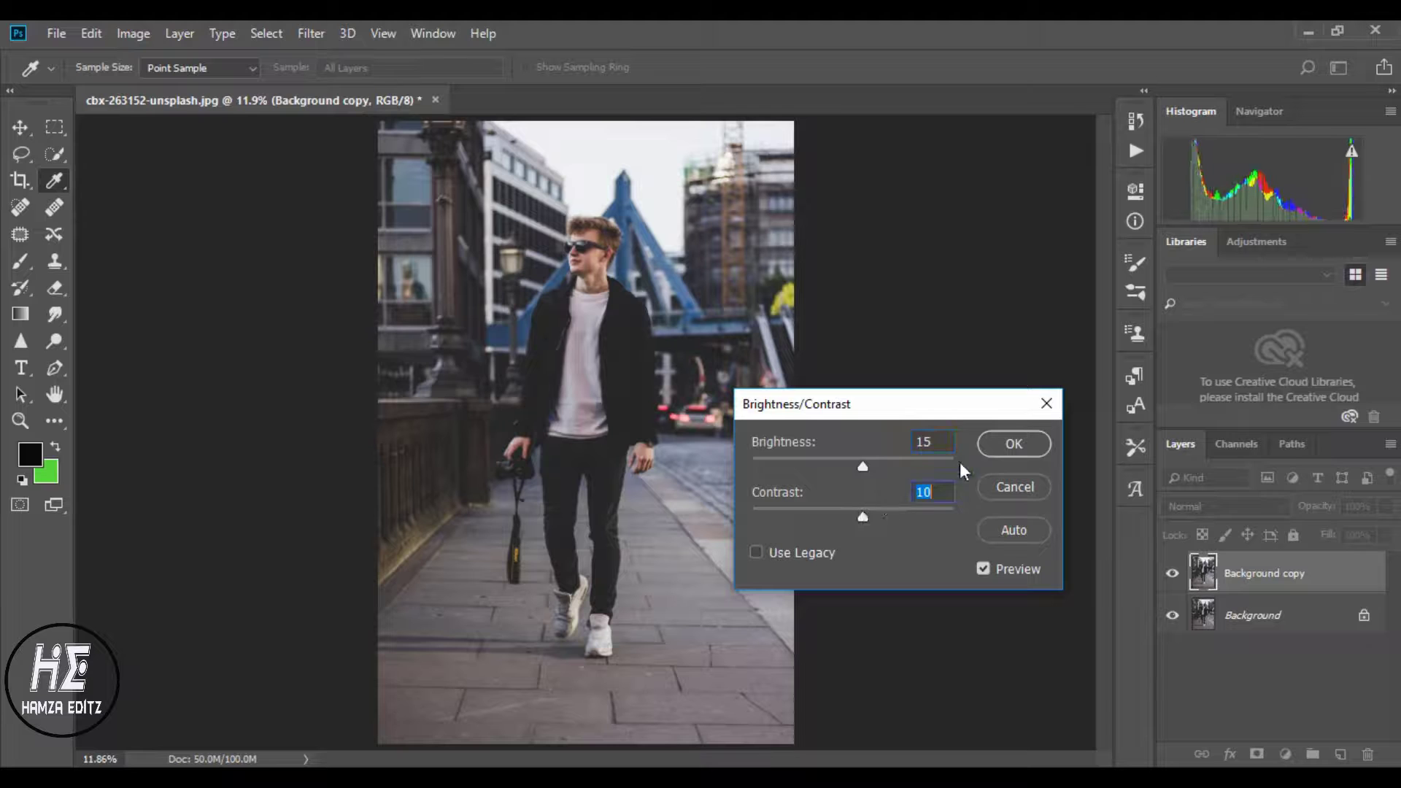
click(1015, 444)
key(z)
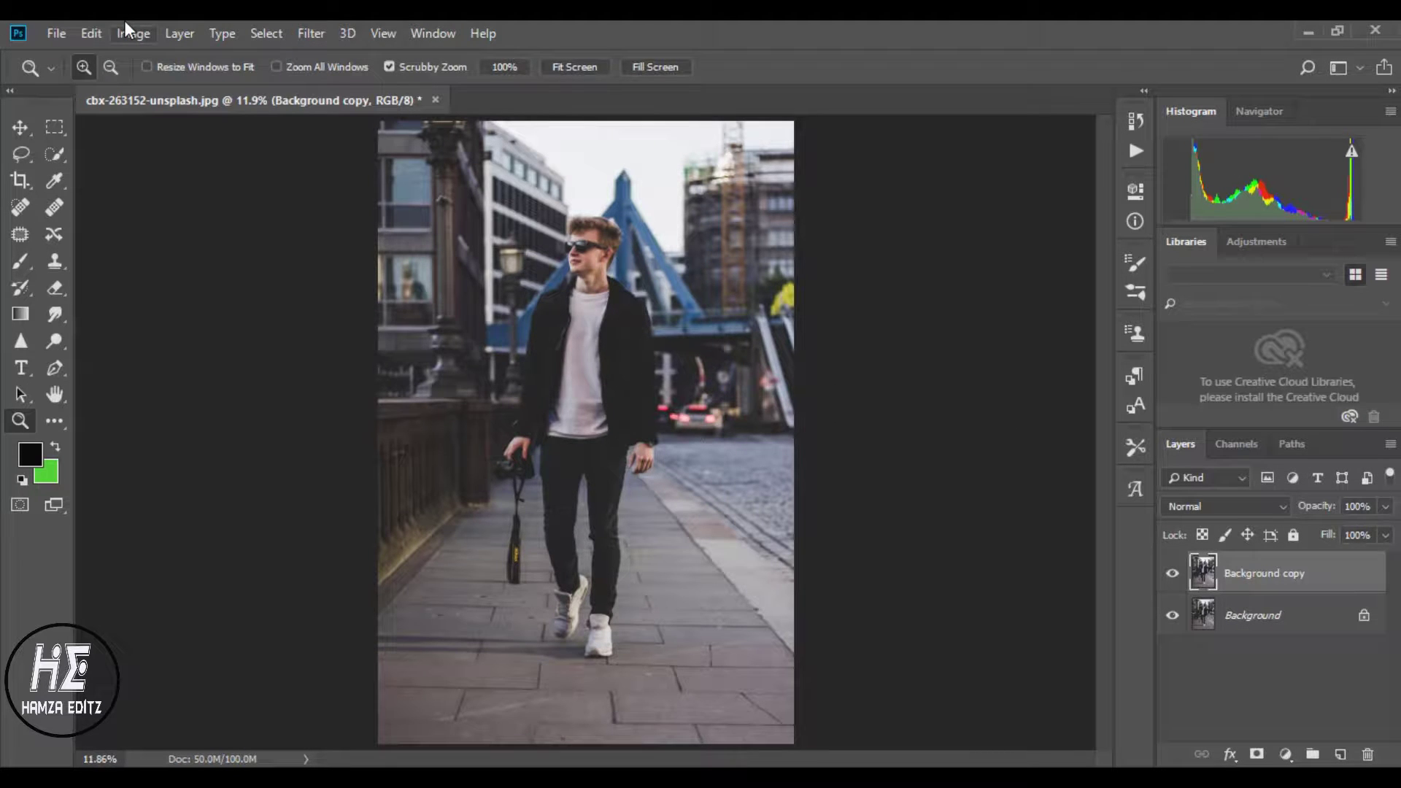
Apply Shadows/Highlights with shadows amount 20% and highlights amount 13% to the copy
click(130, 31)
mouse_move(165, 88)
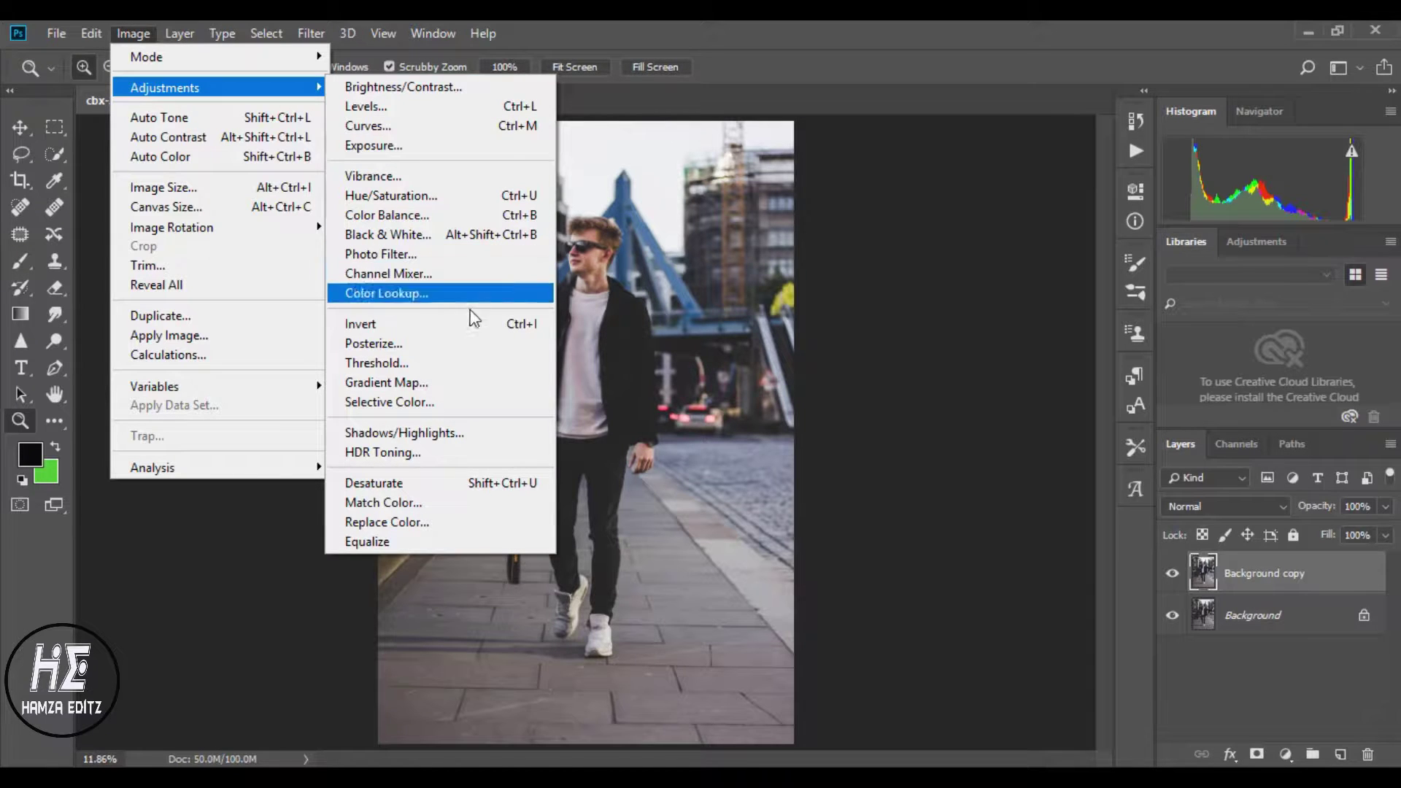
click(421, 434)
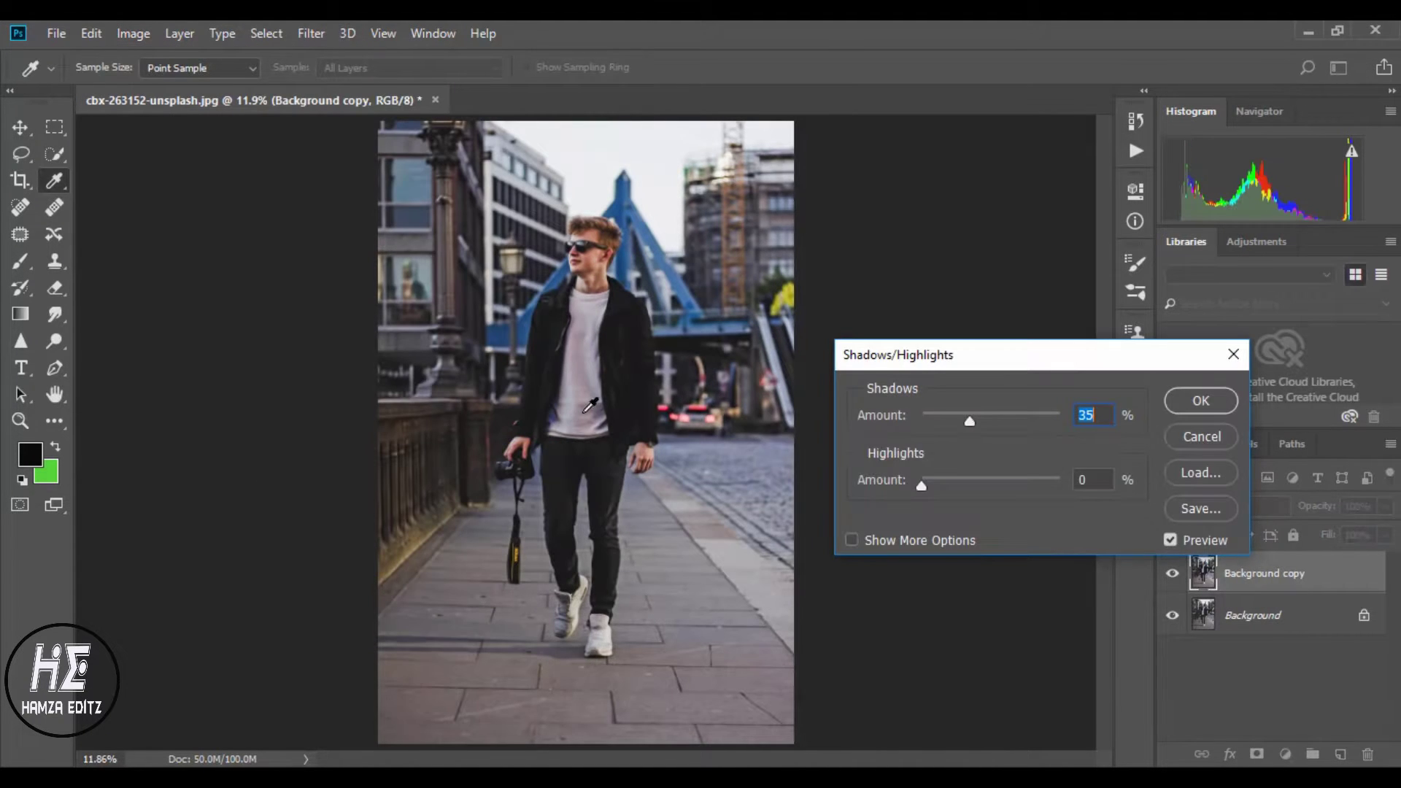
drag(968, 424, 949, 419)
drag(921, 483, 939, 481)
key(z)
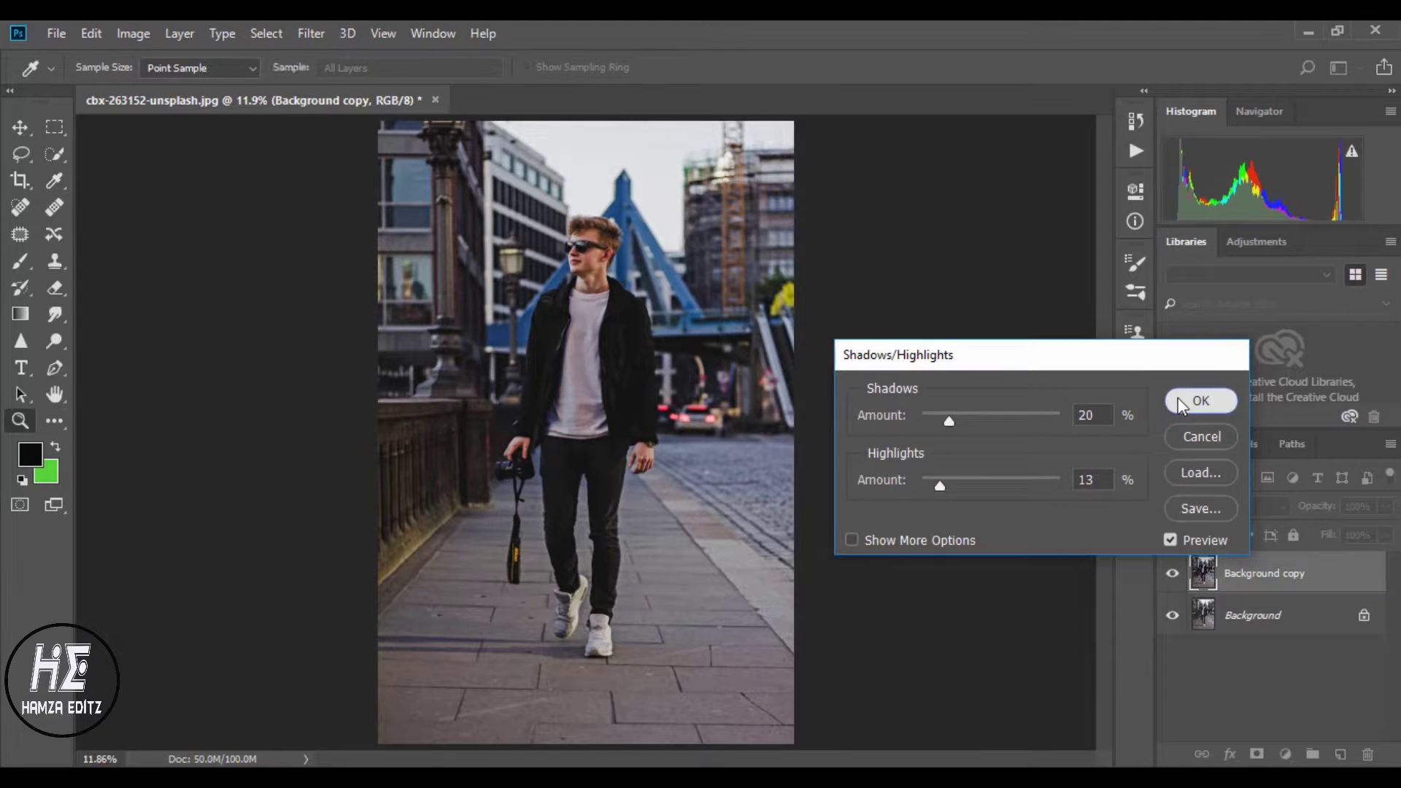
click(1178, 400)
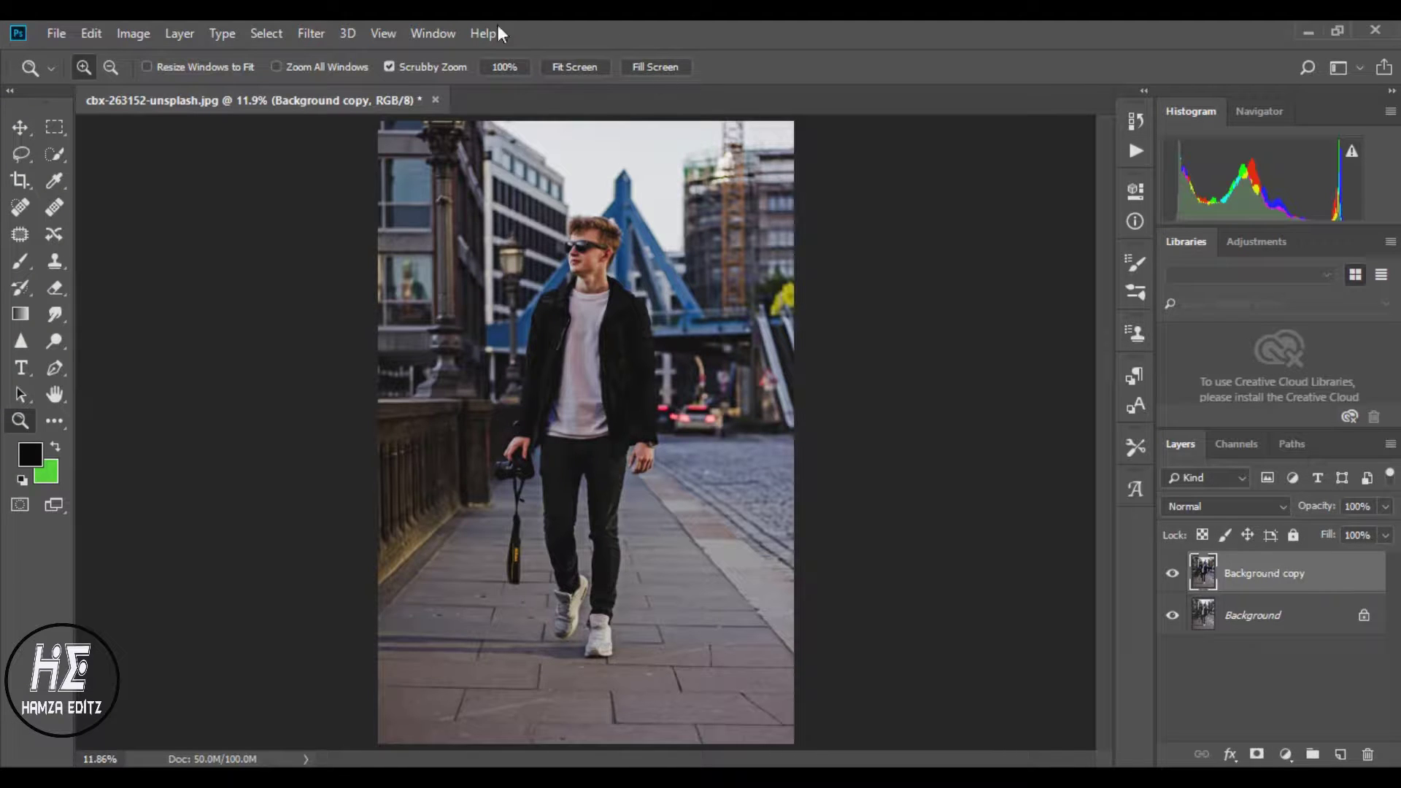
In Camera Raw Basic, set temperature +6, tint +8, exposure +0.15, whites +18, clarity -10
click(319, 32)
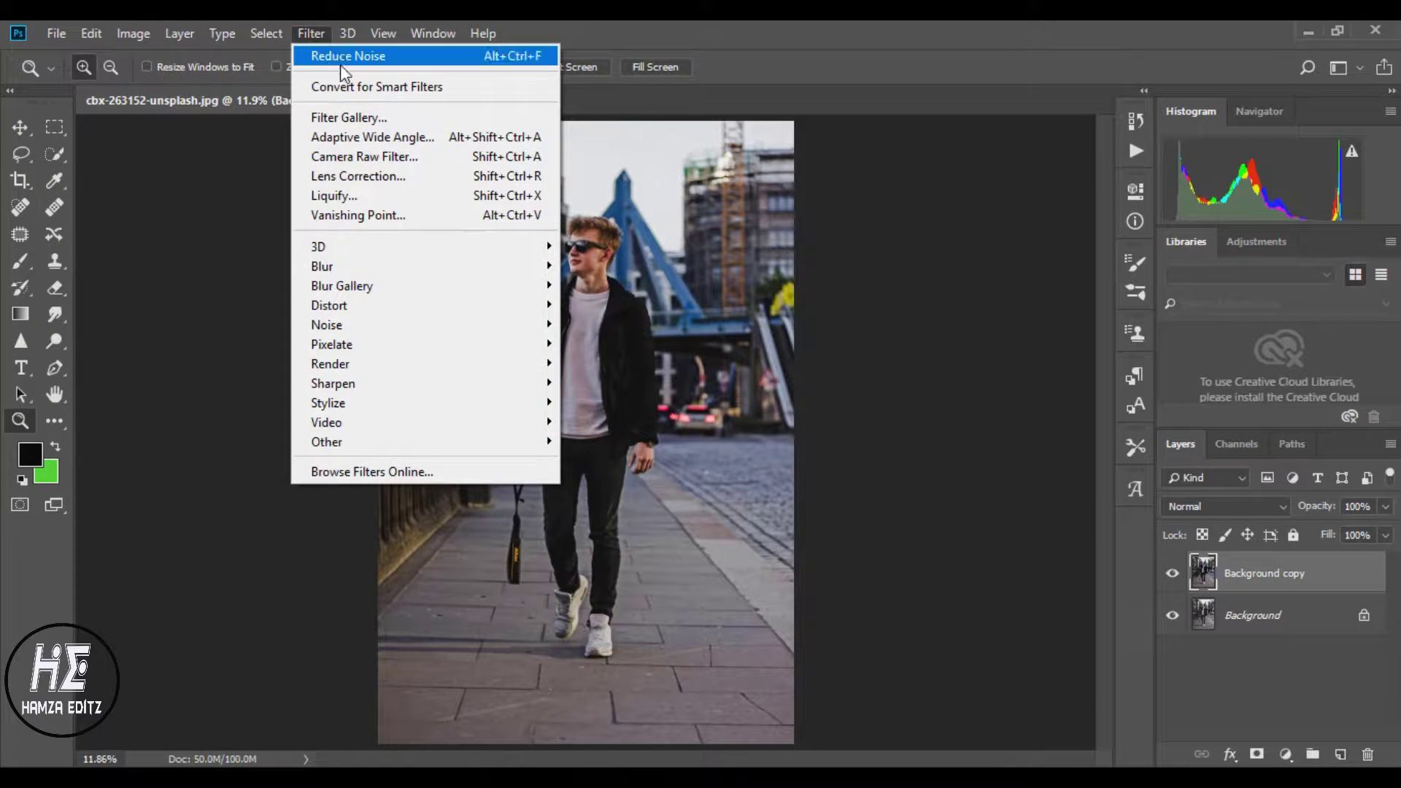
click(378, 157)
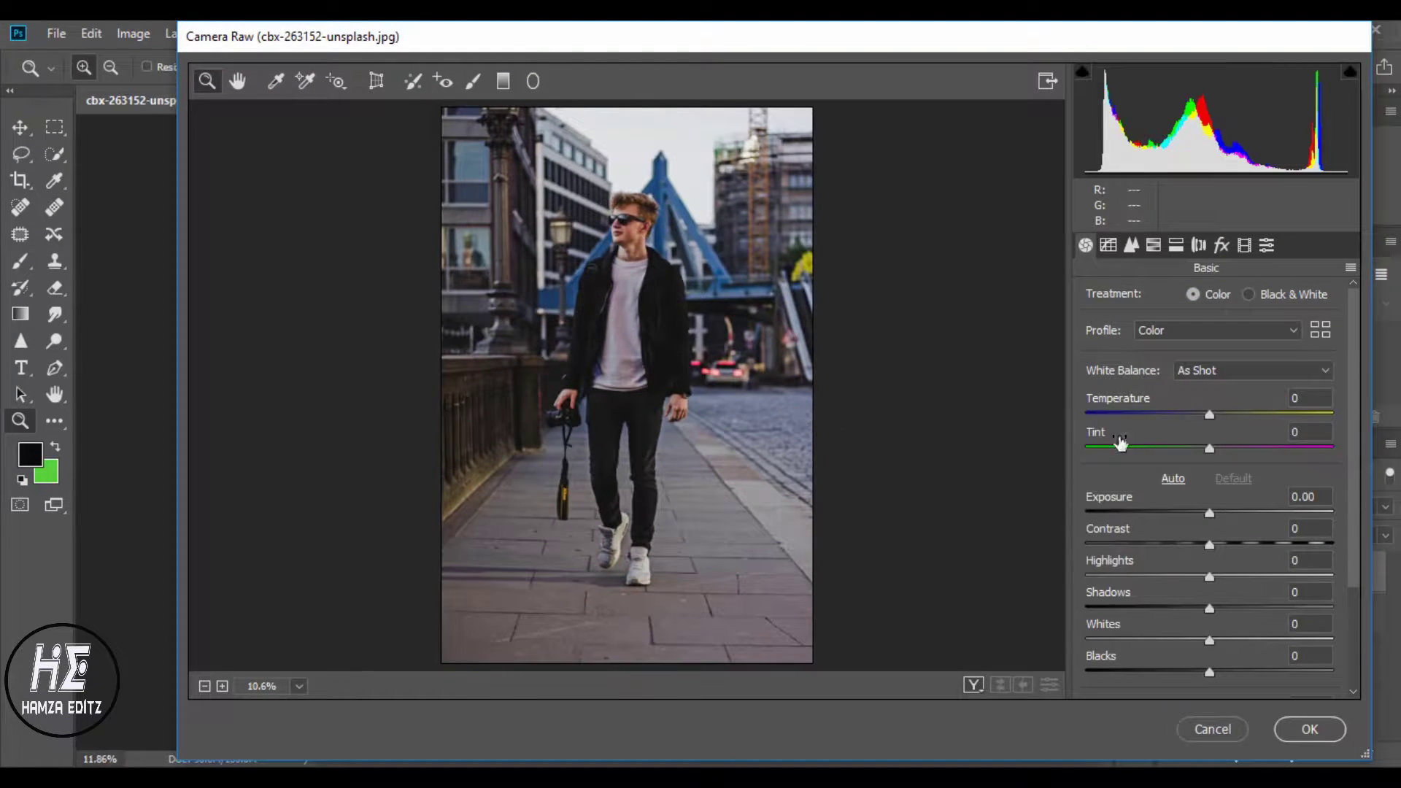
drag(1210, 416, 1222, 452)
mouse_move(1209, 513)
mouse_down()
mouse_move(1223, 552)
mouse_move(1191, 576)
mouse_move(1226, 608)
mouse_move(1232, 640)
mouse_move(1195, 671)
mouse_up()
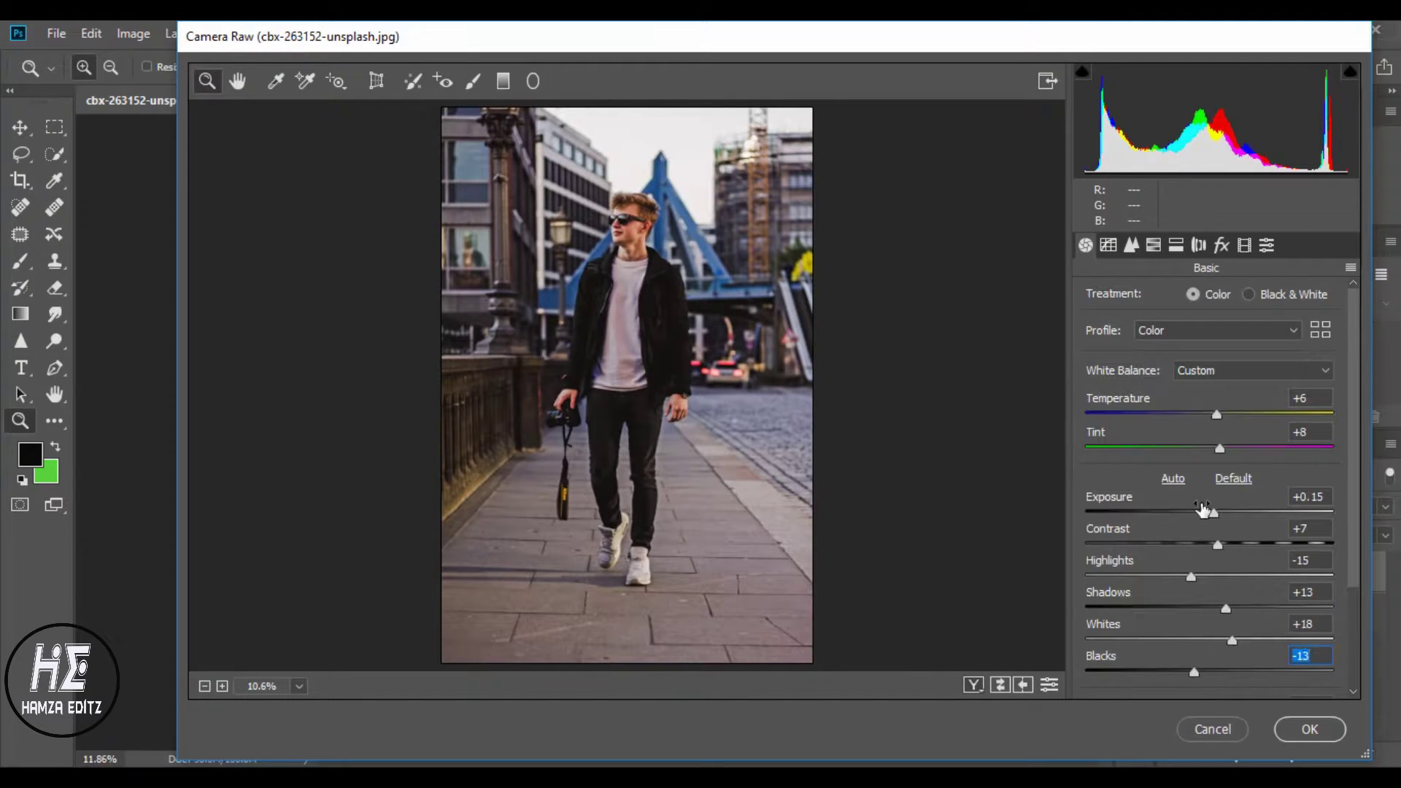
scroll(1217, 612, down, 3)
mouse_move(1210, 582)
mouse_down()
mouse_move(1198, 582)
mouse_move(1217, 615)
mouse_up()
In Camera Raw HSL, set Yellows hue -47 and shift the Blues hue toward teal
click(1154, 245)
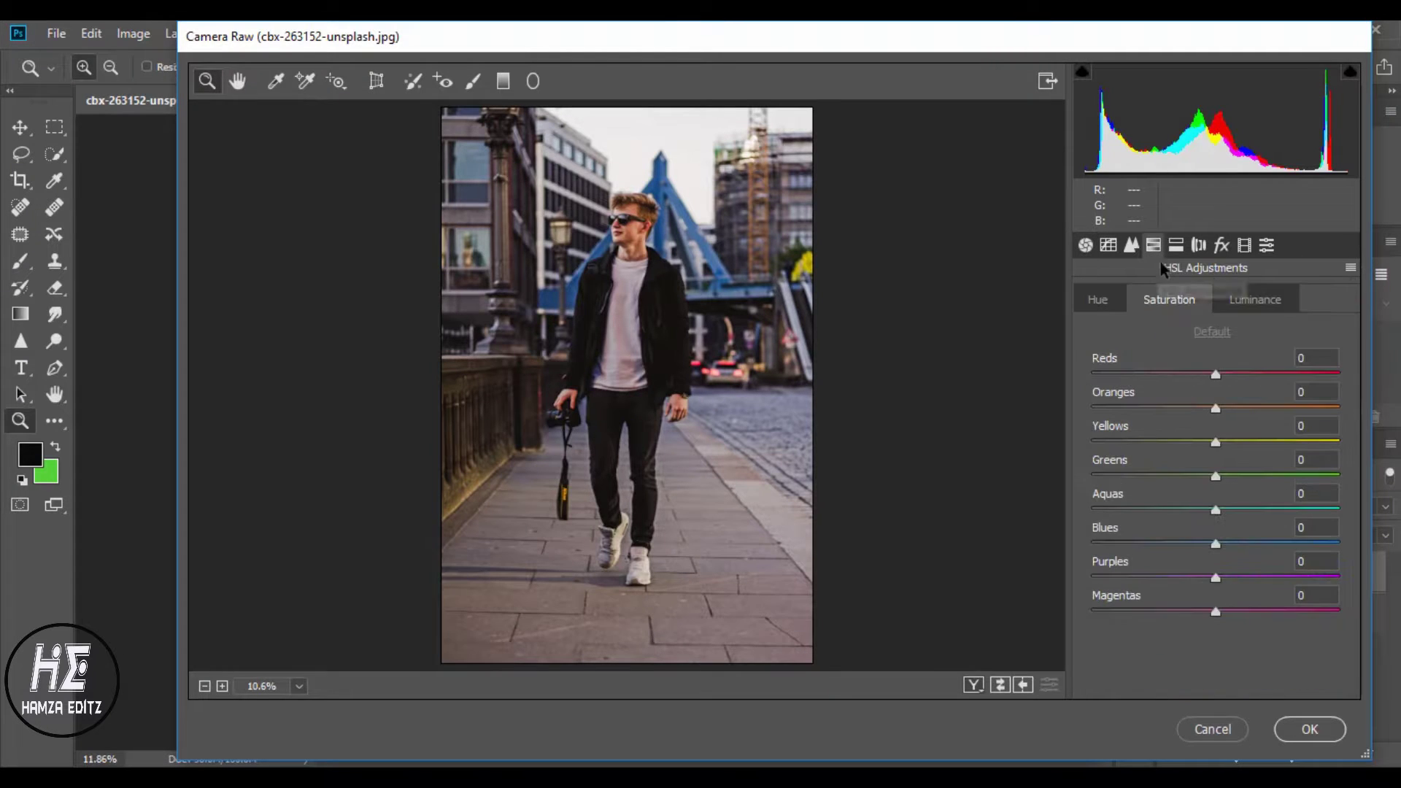
click(1102, 305)
mouse_move(1216, 442)
mouse_down()
mouse_move(1083, 456)
mouse_move(1158, 443)
mouse_move(1163, 481)
mouse_up()
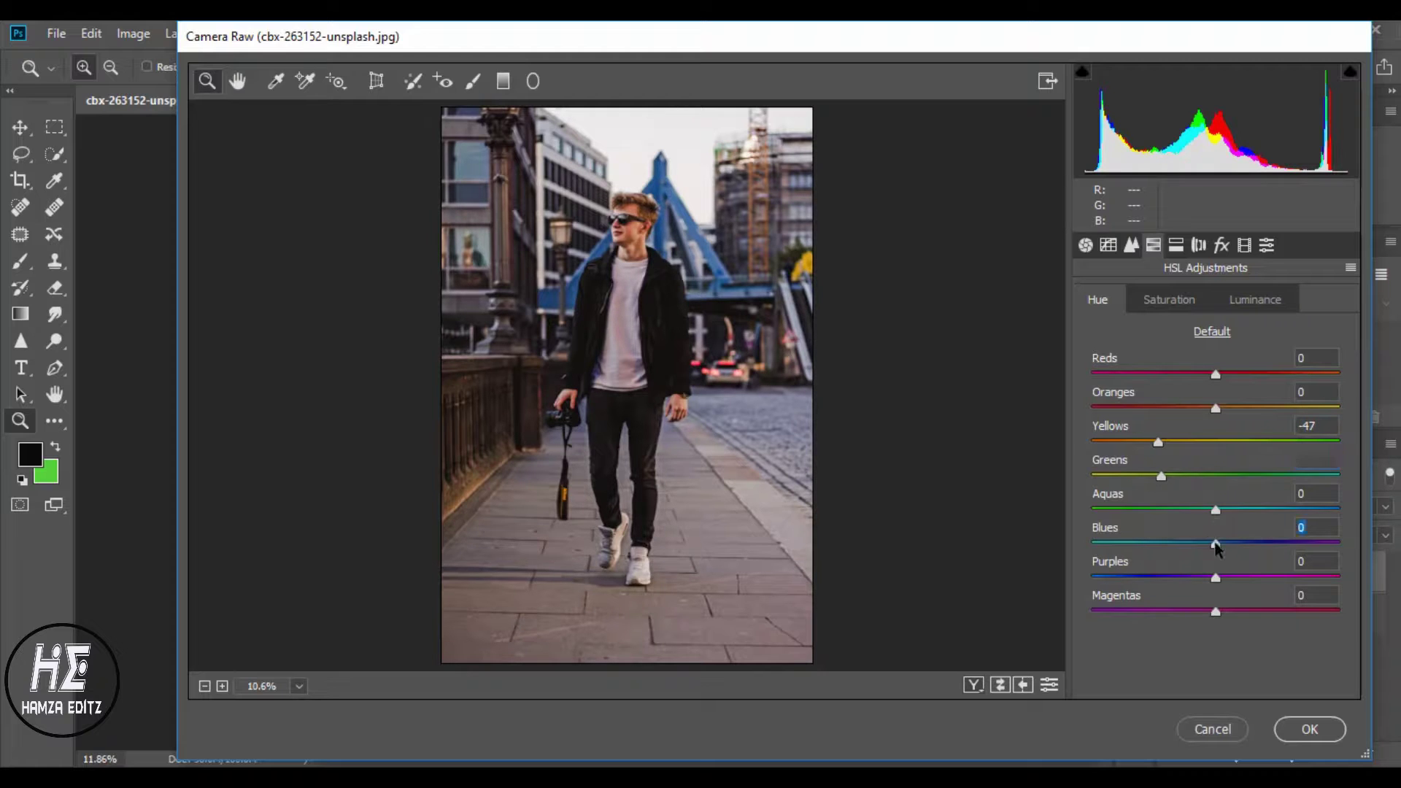
mouse_move(1216, 543)
mouse_down()
mouse_move(1186, 545)
mouse_move(1192, 515)
mouse_up()
Set saturation Yellows +12, Greens +15, Blues +7, Purples -14 and commit Camera Raw
click(1167, 299)
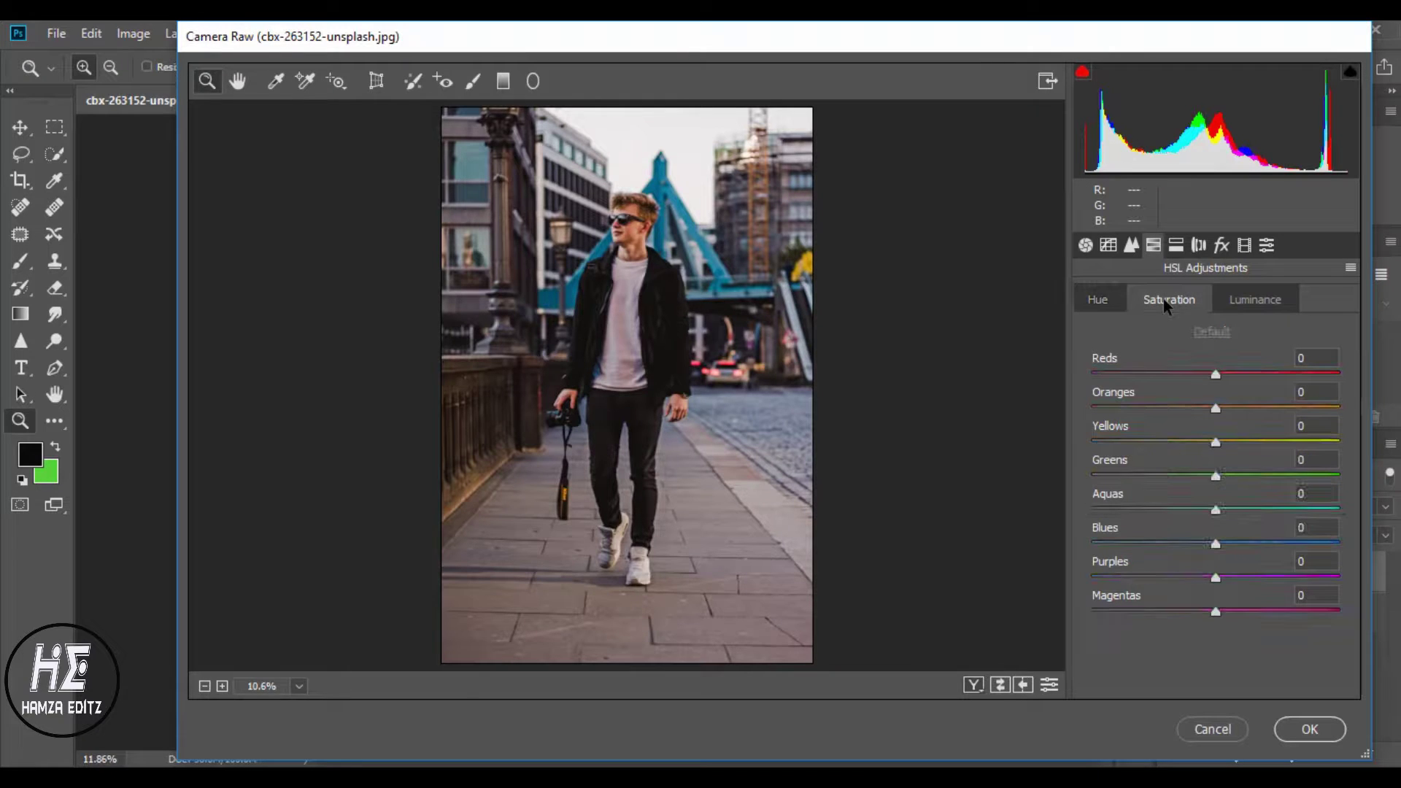
mouse_move(1216, 442)
mouse_down()
mouse_move(1233, 443)
mouse_move(1234, 475)
mouse_up()
drag(1216, 543, 1222, 576)
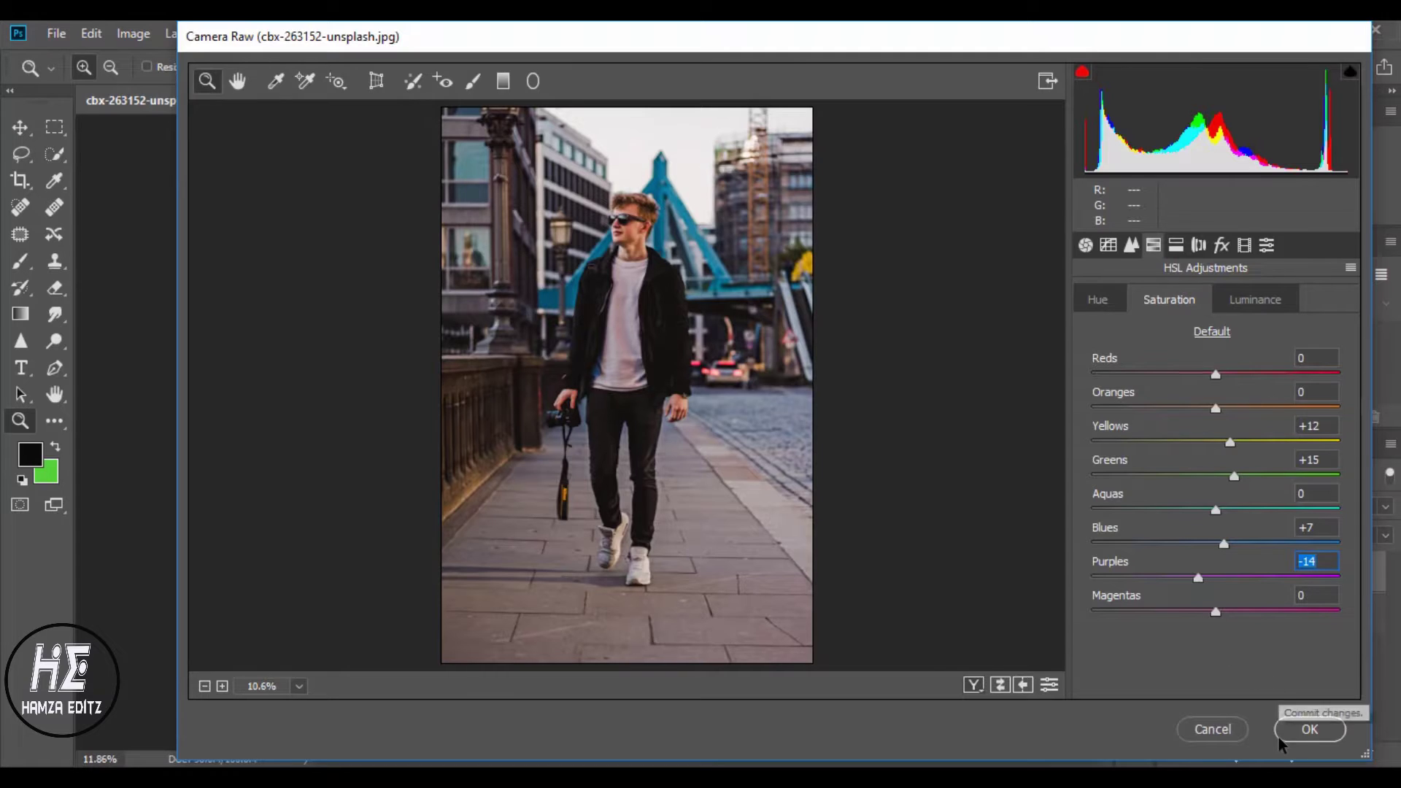
click(1310, 729)
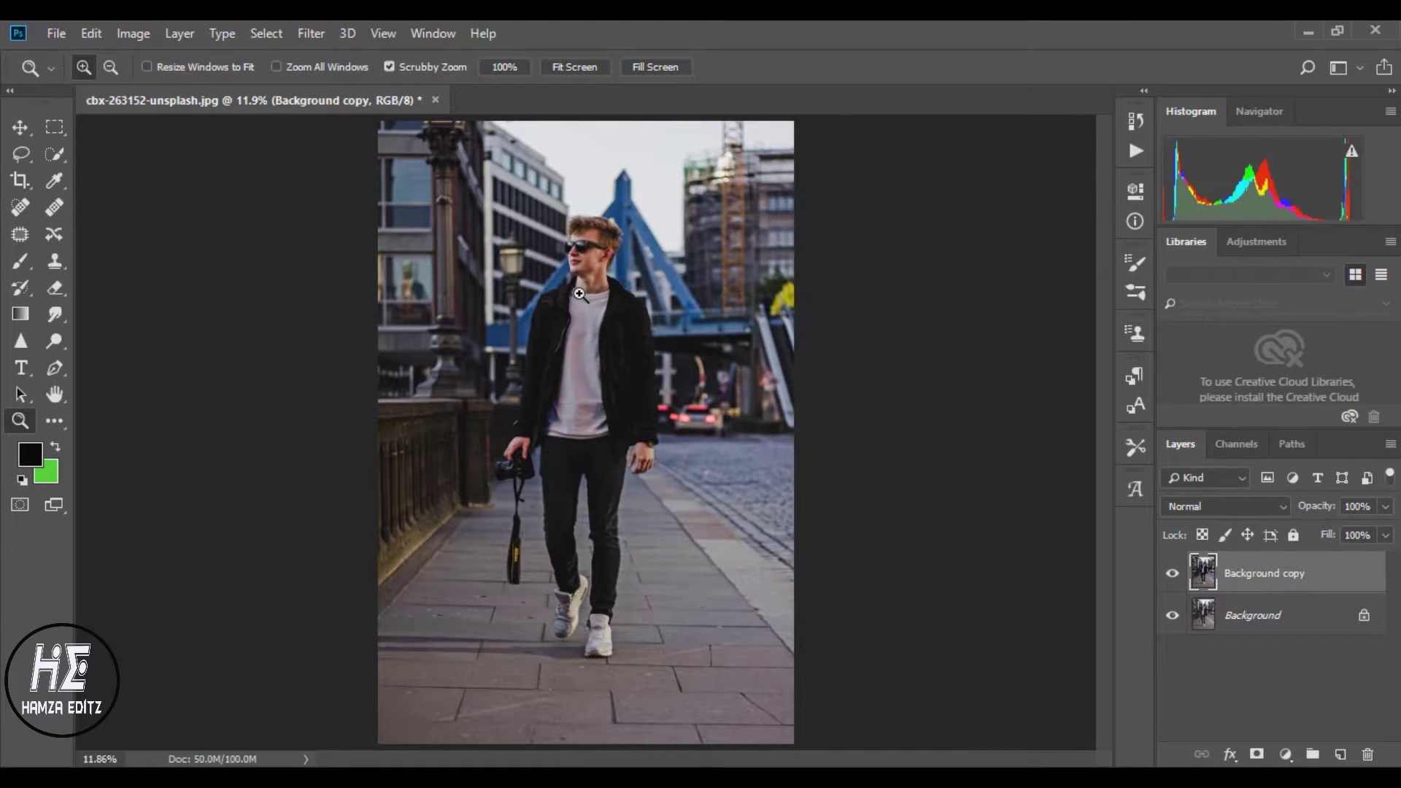
Compare the graded copy against the original, zoomed on the face, then fit the photo
click(1172, 573)
click(1173, 574)
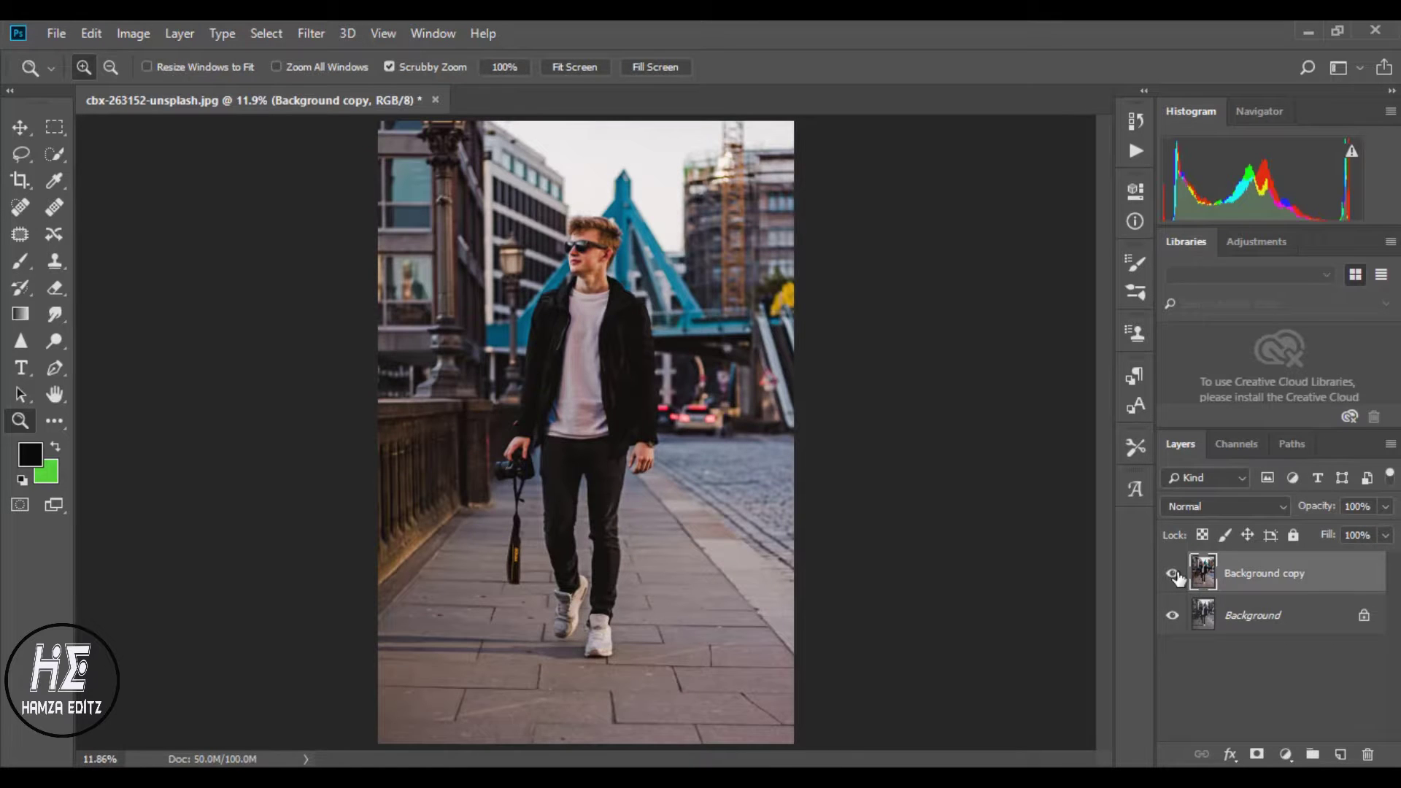
mouse_move(605, 262)
mouse_down()
mouse_move(722, 183)
mouse_move(570, 225)
mouse_up()
mouse_move(485, 235)
mouse_down()
mouse_move(718, 148)
mouse_move(666, 207)
mouse_move(598, 219)
mouse_up()
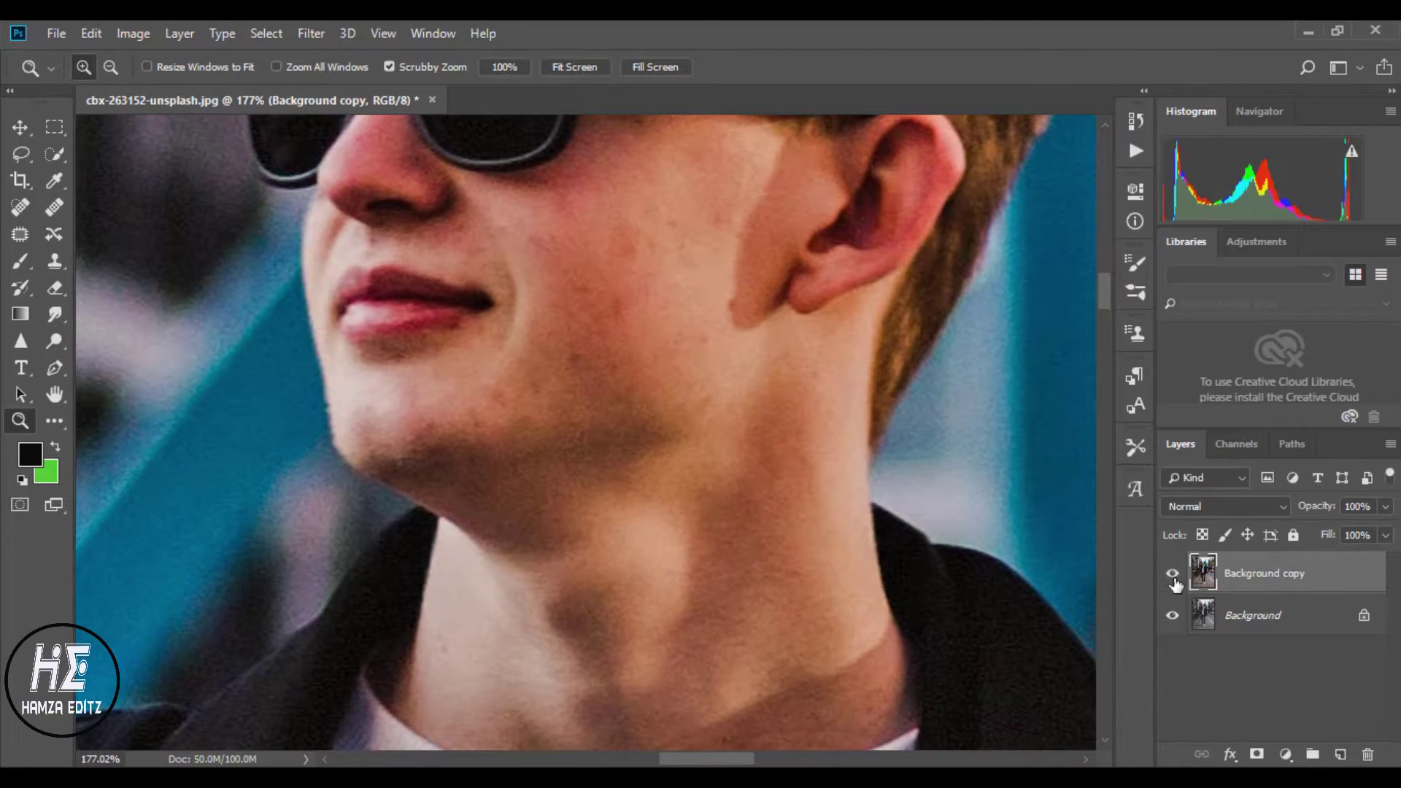
click(1173, 574)
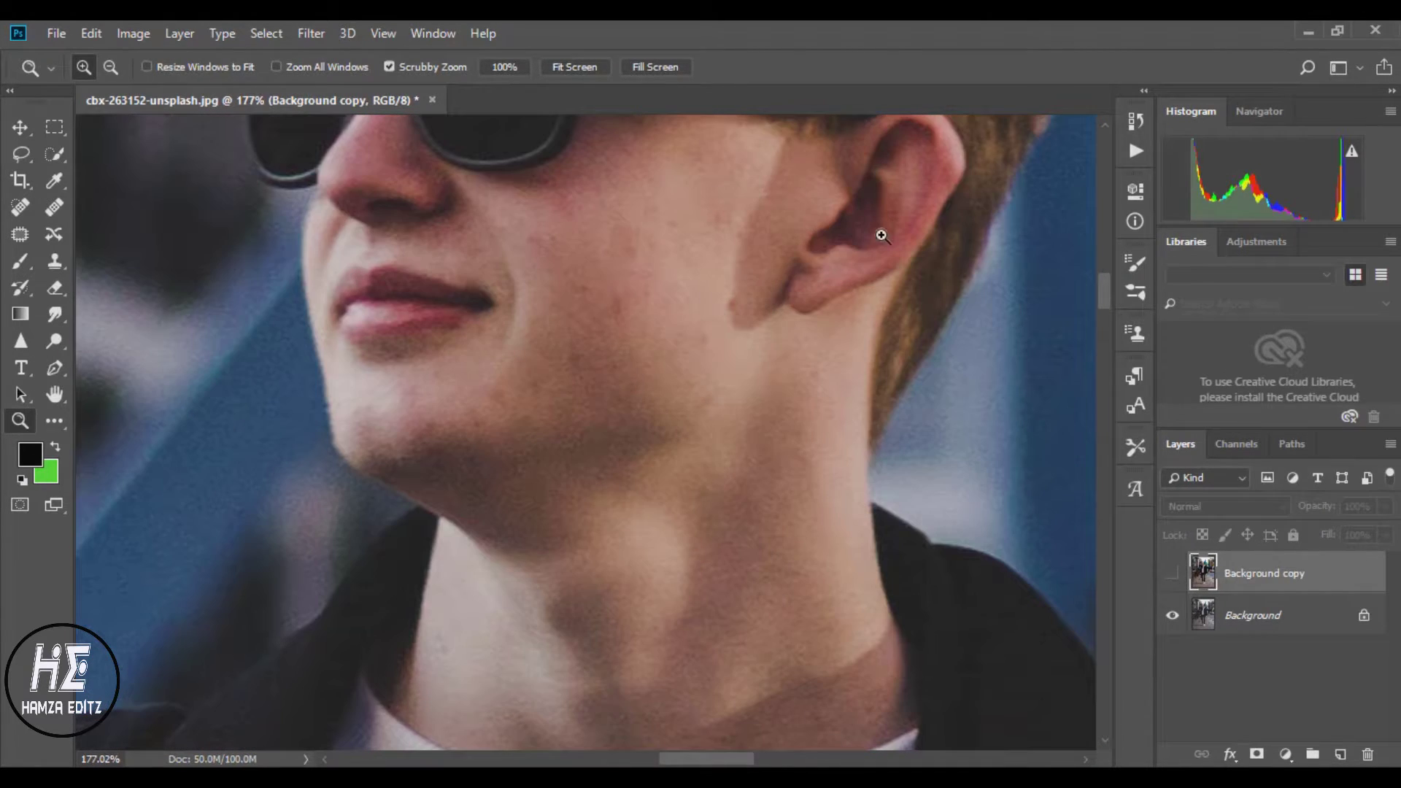
click(1173, 573)
click(589, 73)
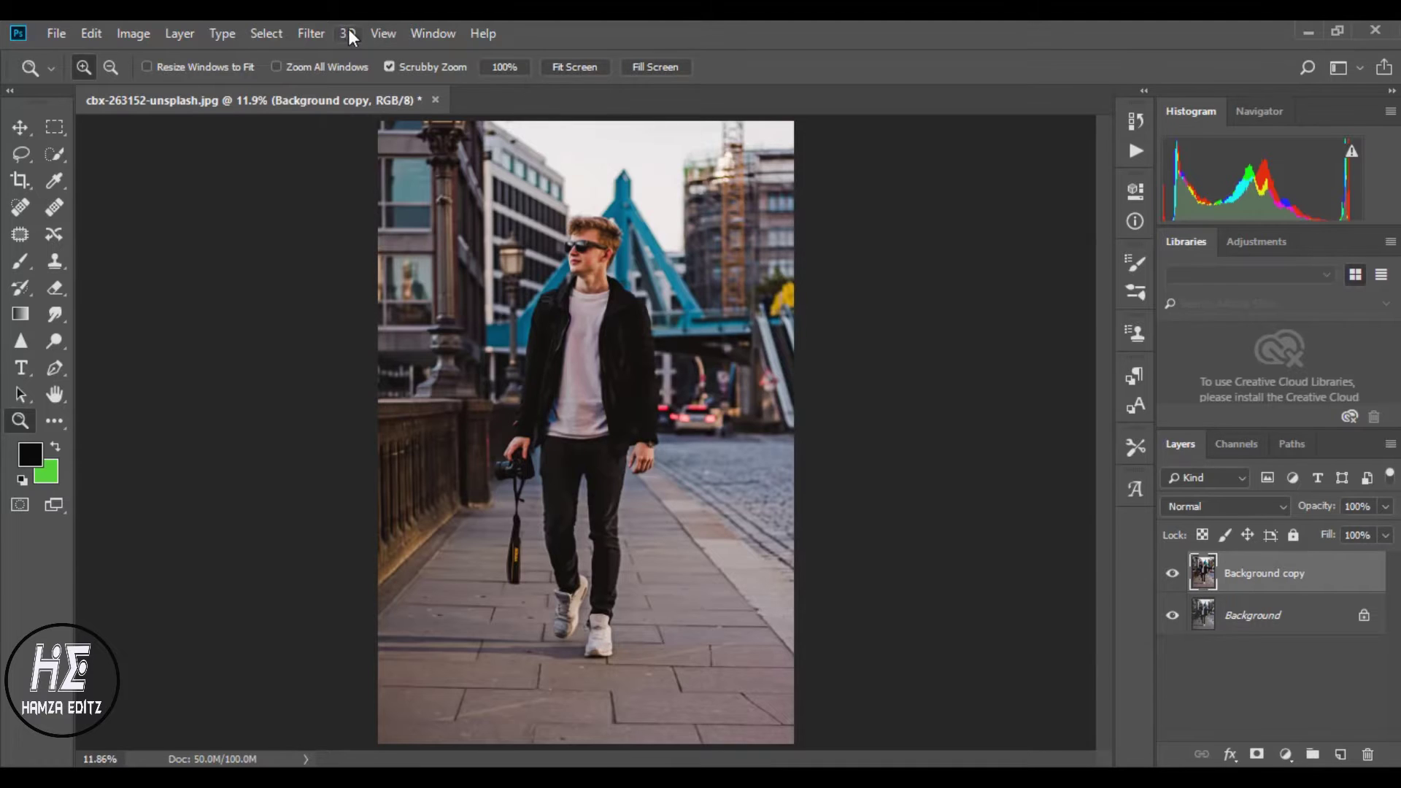
Apply Reduce Noise at strength 10 with 0% preserve details, colour noise and sharpening
click(322, 29)
mouse_move(326, 325)
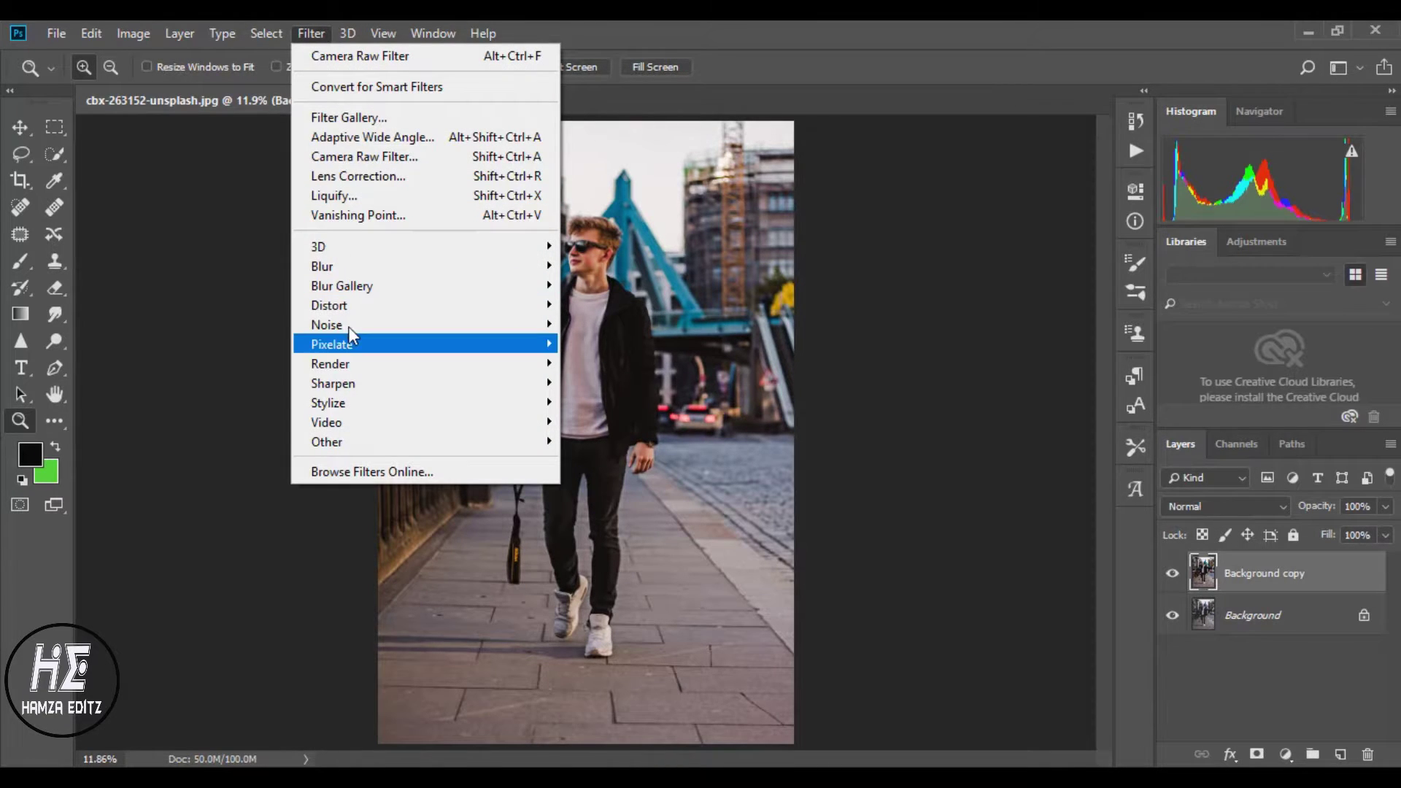
click(597, 386)
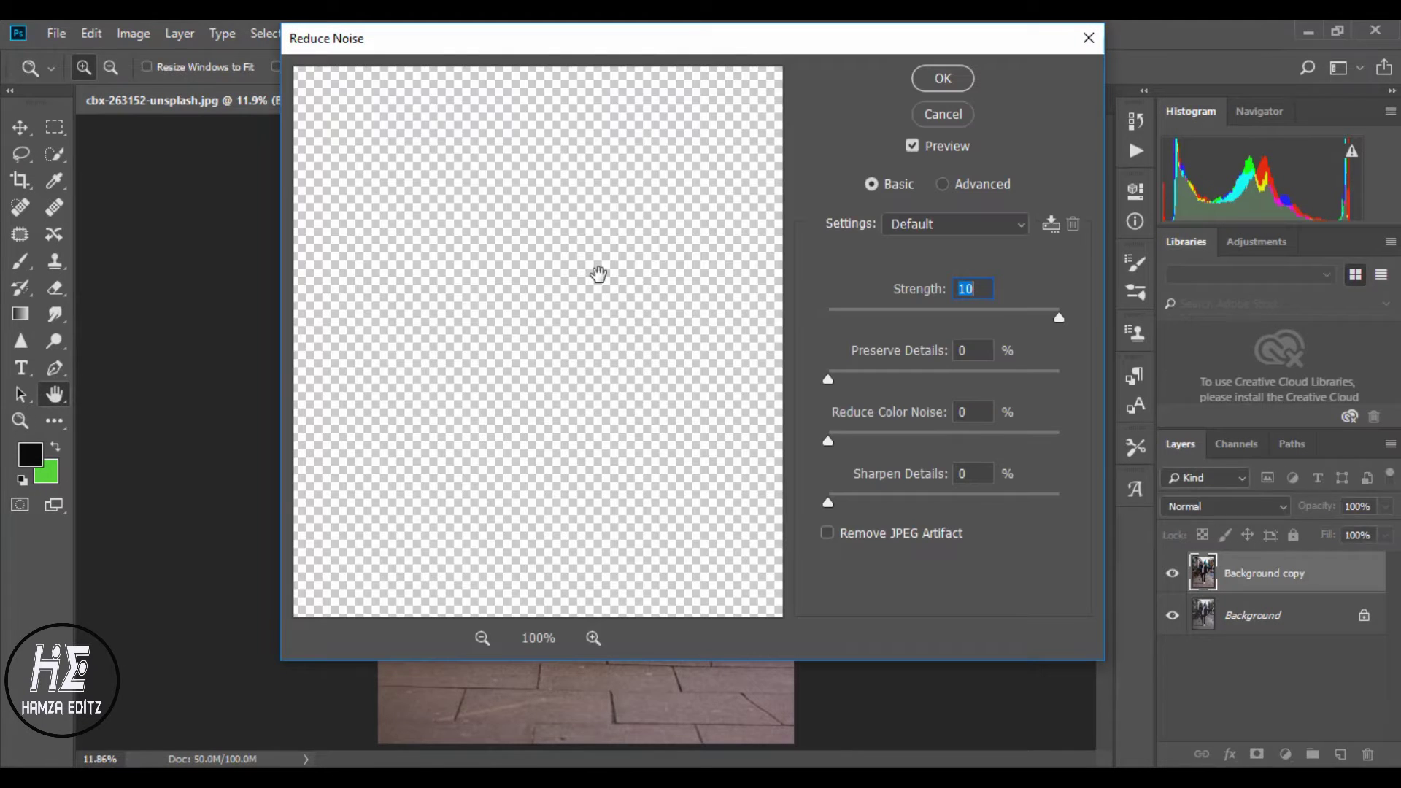
drag(583, 243, 594, 475)
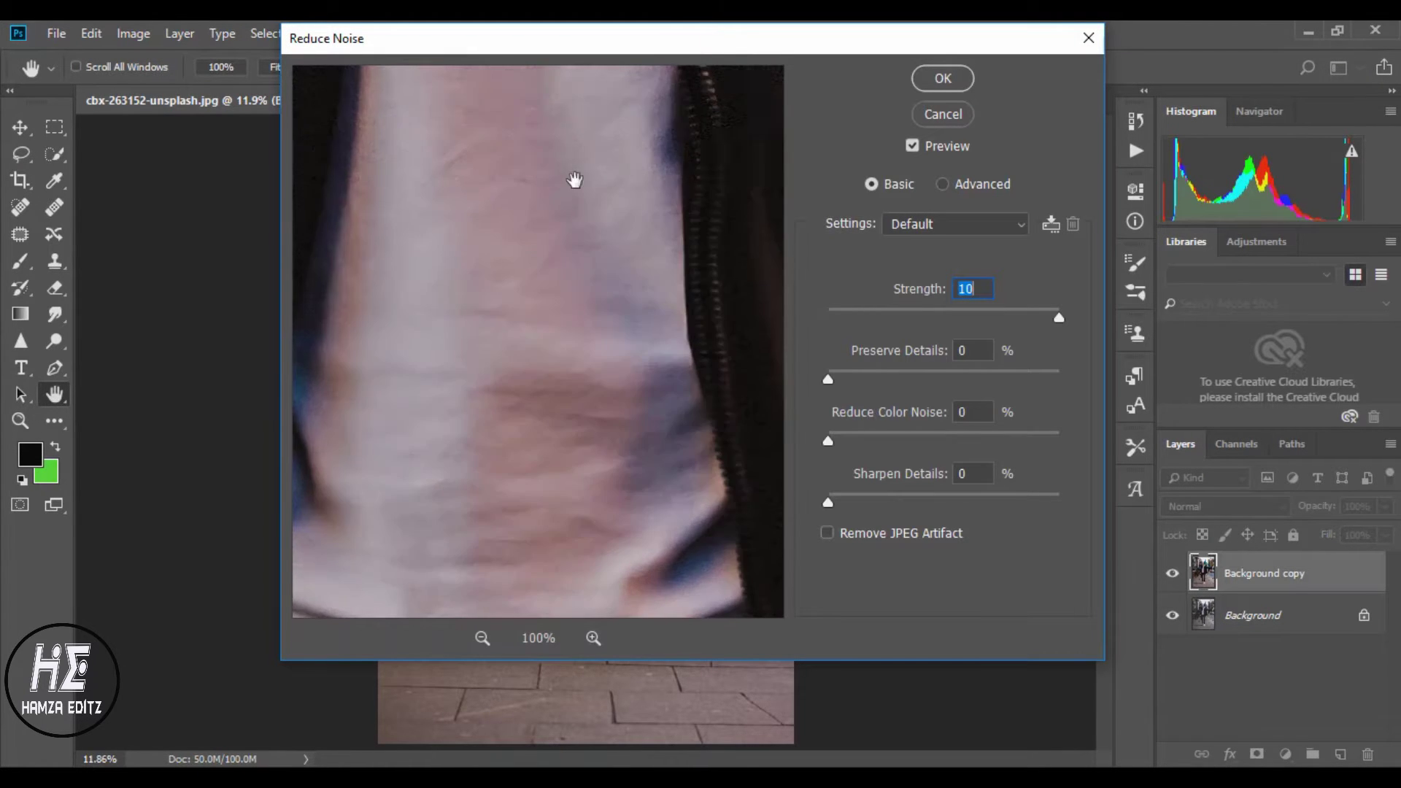
mouse_move(575, 178)
mouse_down()
mouse_move(594, 297)
mouse_move(584, 479)
mouse_up()
drag(653, 168, 641, 550)
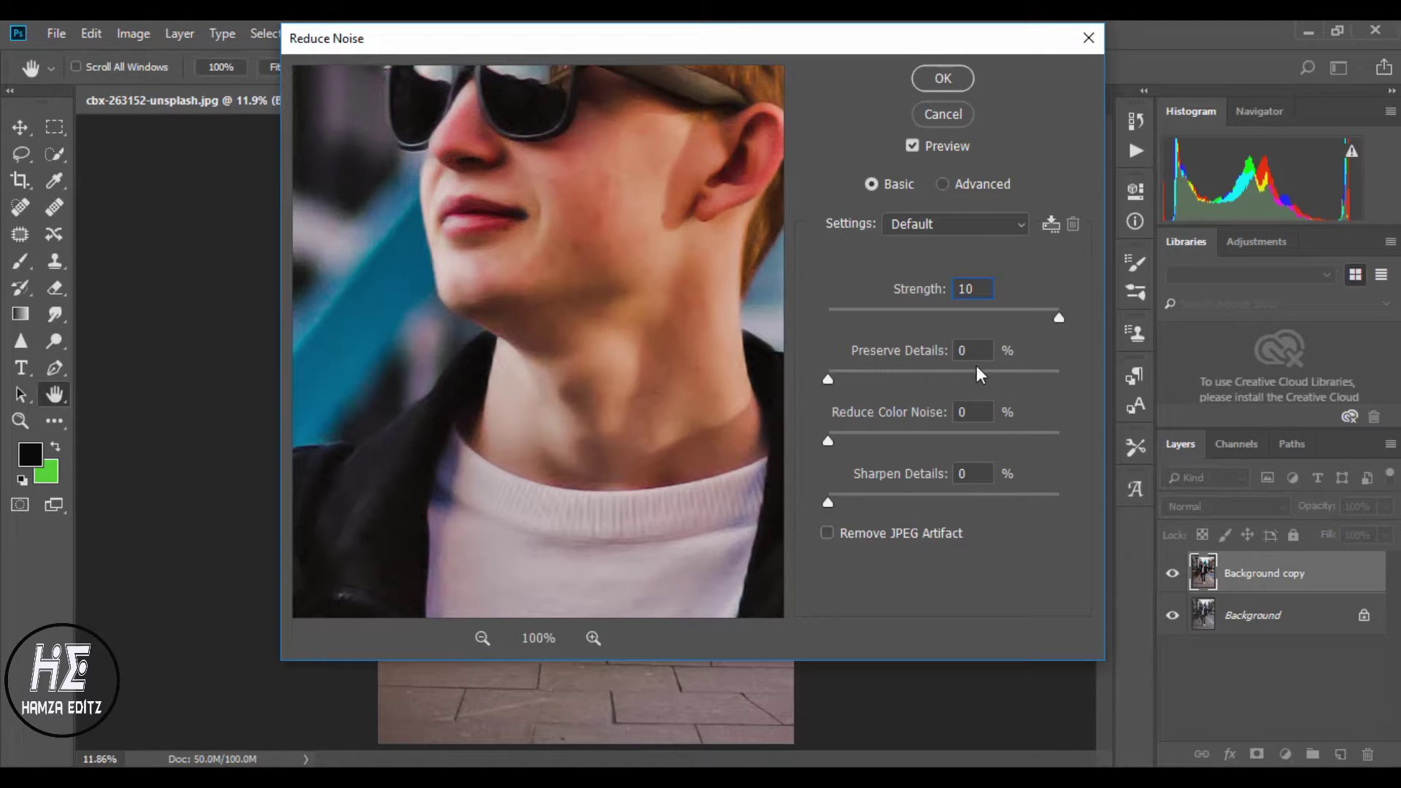
click(984, 482)
click(945, 77)
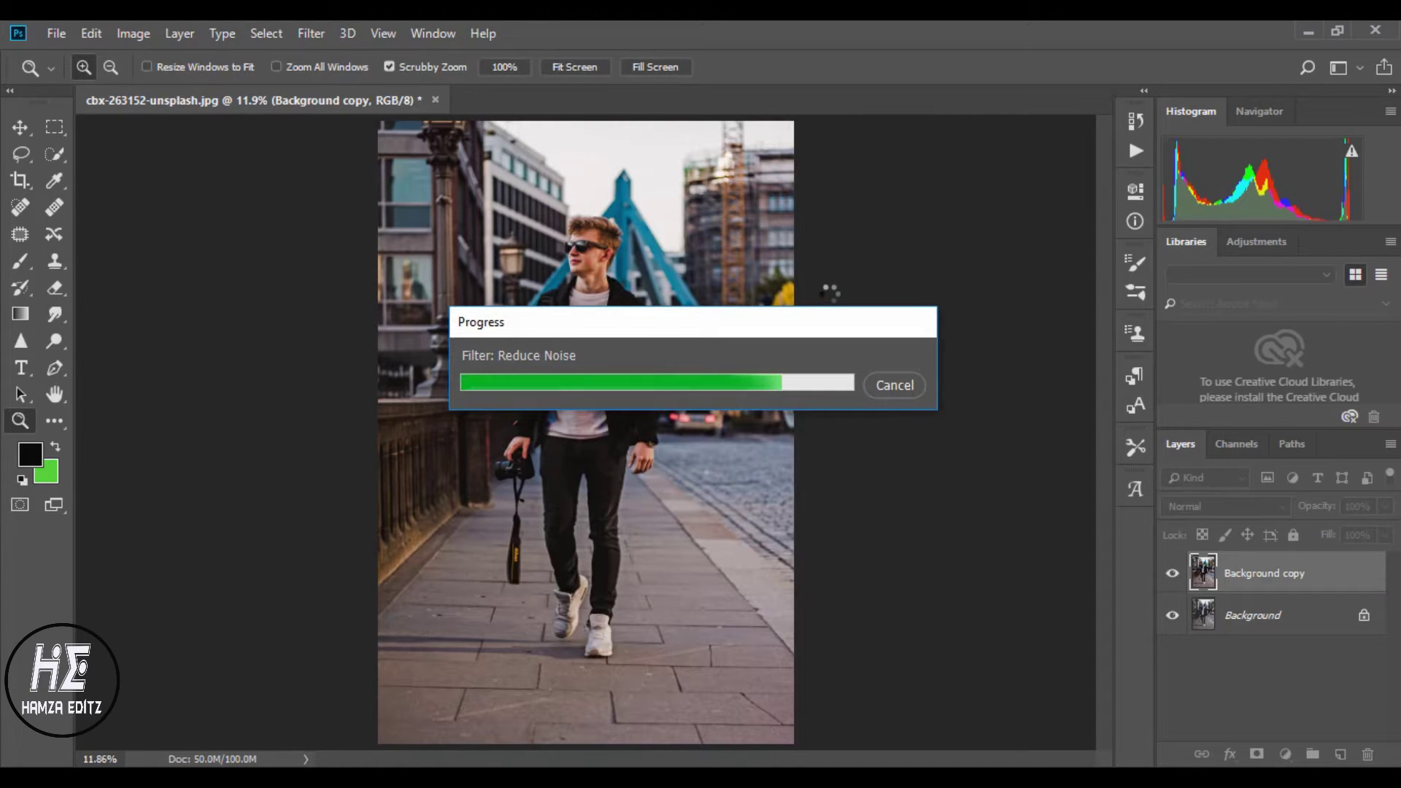
mouse_move(614, 251)
mouse_down()
mouse_move(682, 207)
mouse_move(747, 200)
mouse_up()
Compare the denoised teal copy with the original twice, then fit the whole photo on screen
click(1172, 575)
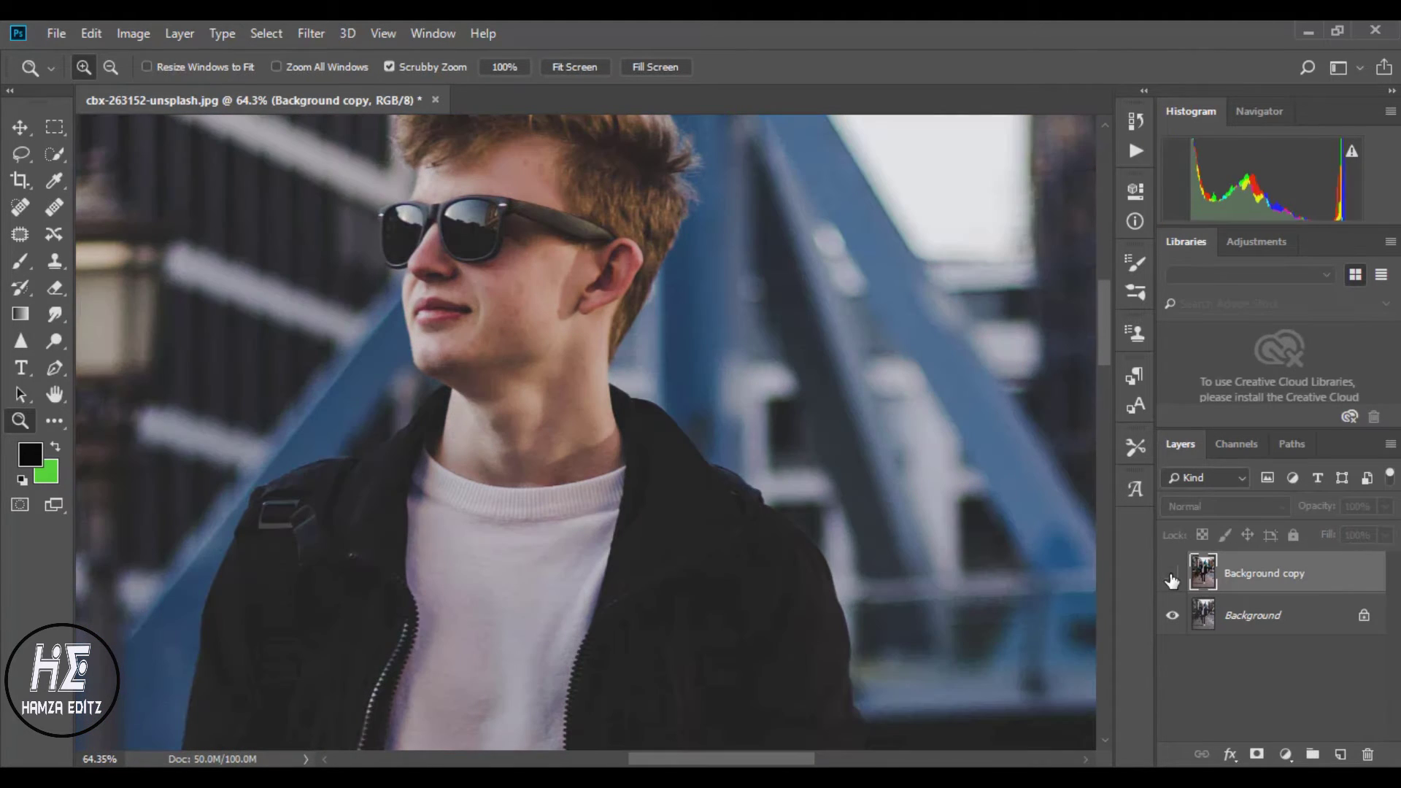
click(1172, 575)
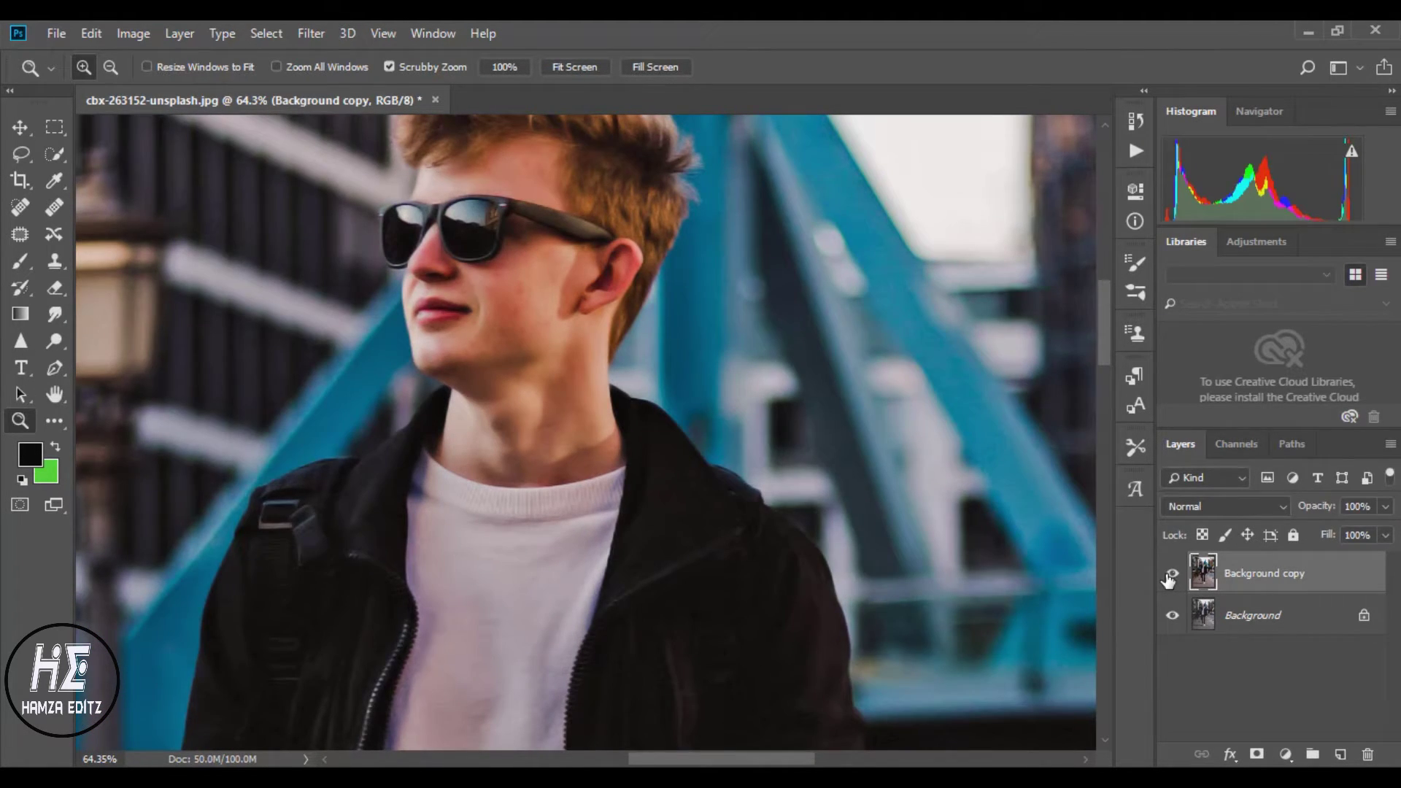
click(1172, 575)
click(1172, 575)
click(589, 68)
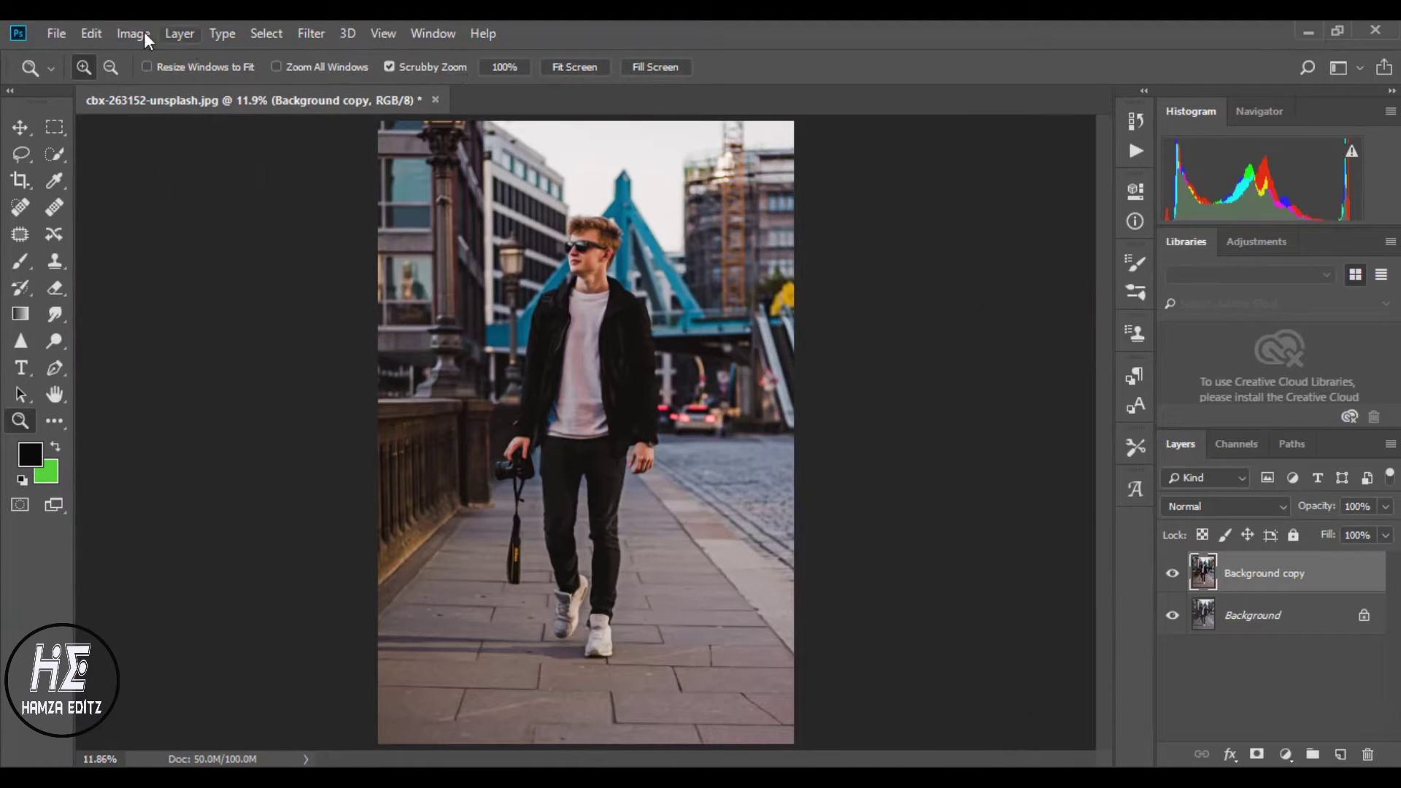
click(134, 33)
mouse_move(164, 87)
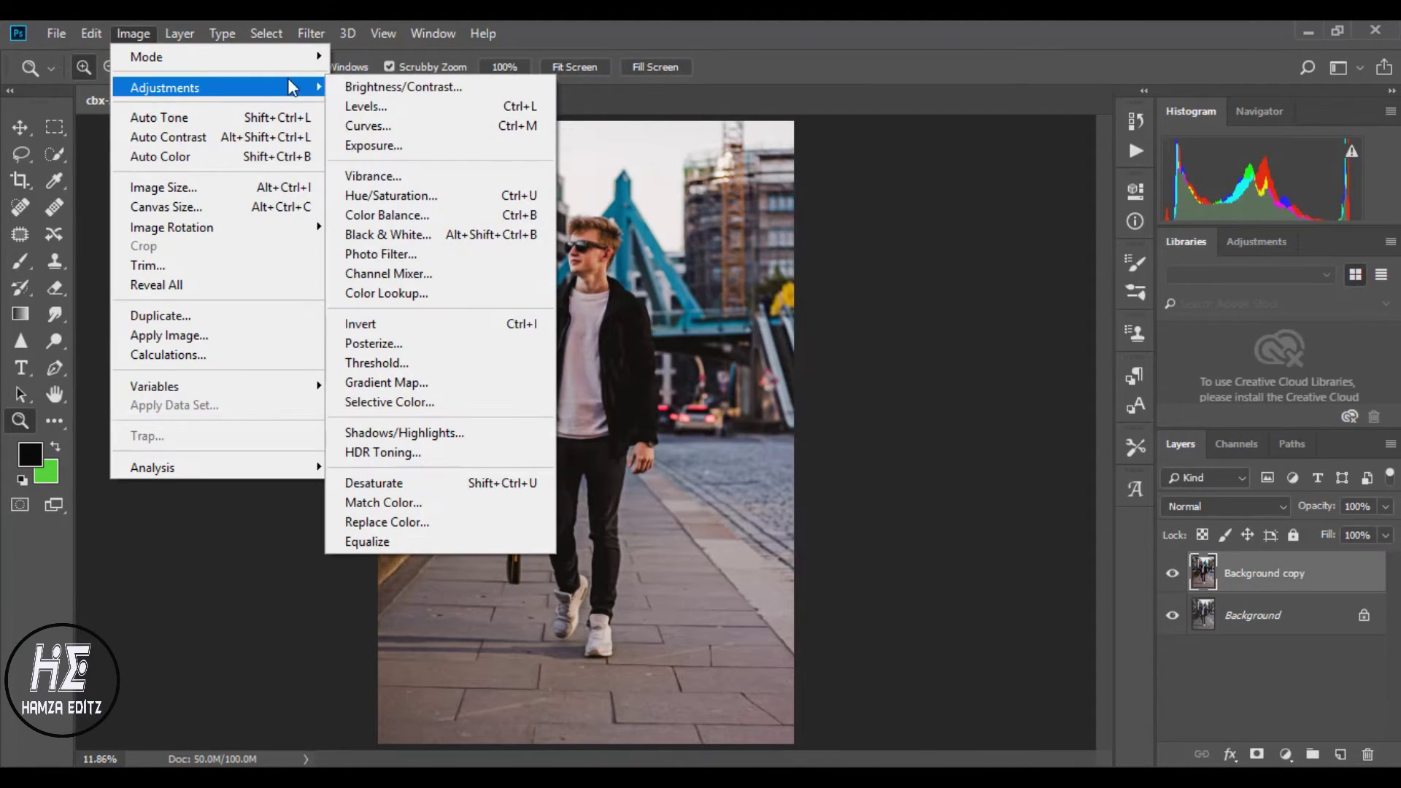
Apply a second Brightness/Contrast with brightness 20 and contrast -11
click(372, 88)
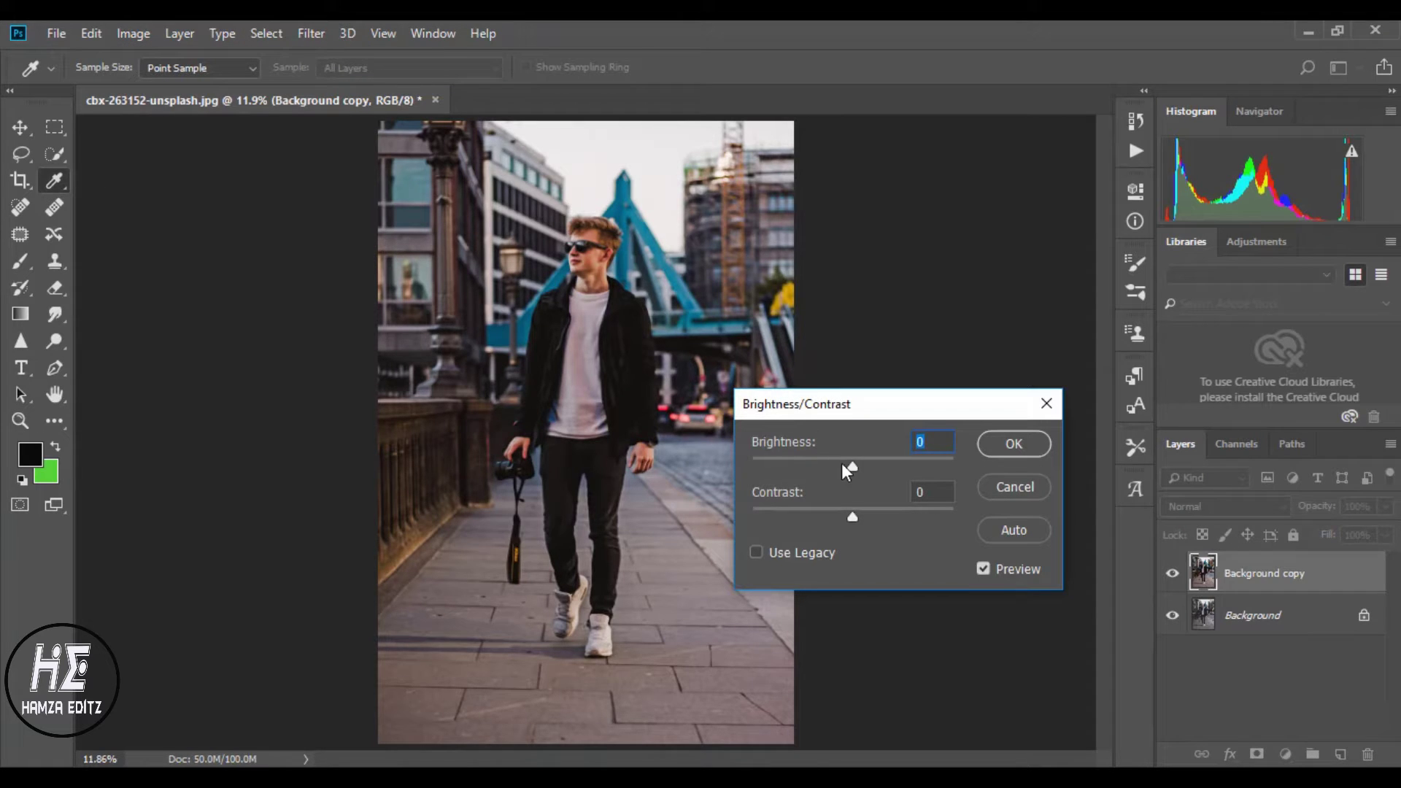
drag(853, 464, 865, 467)
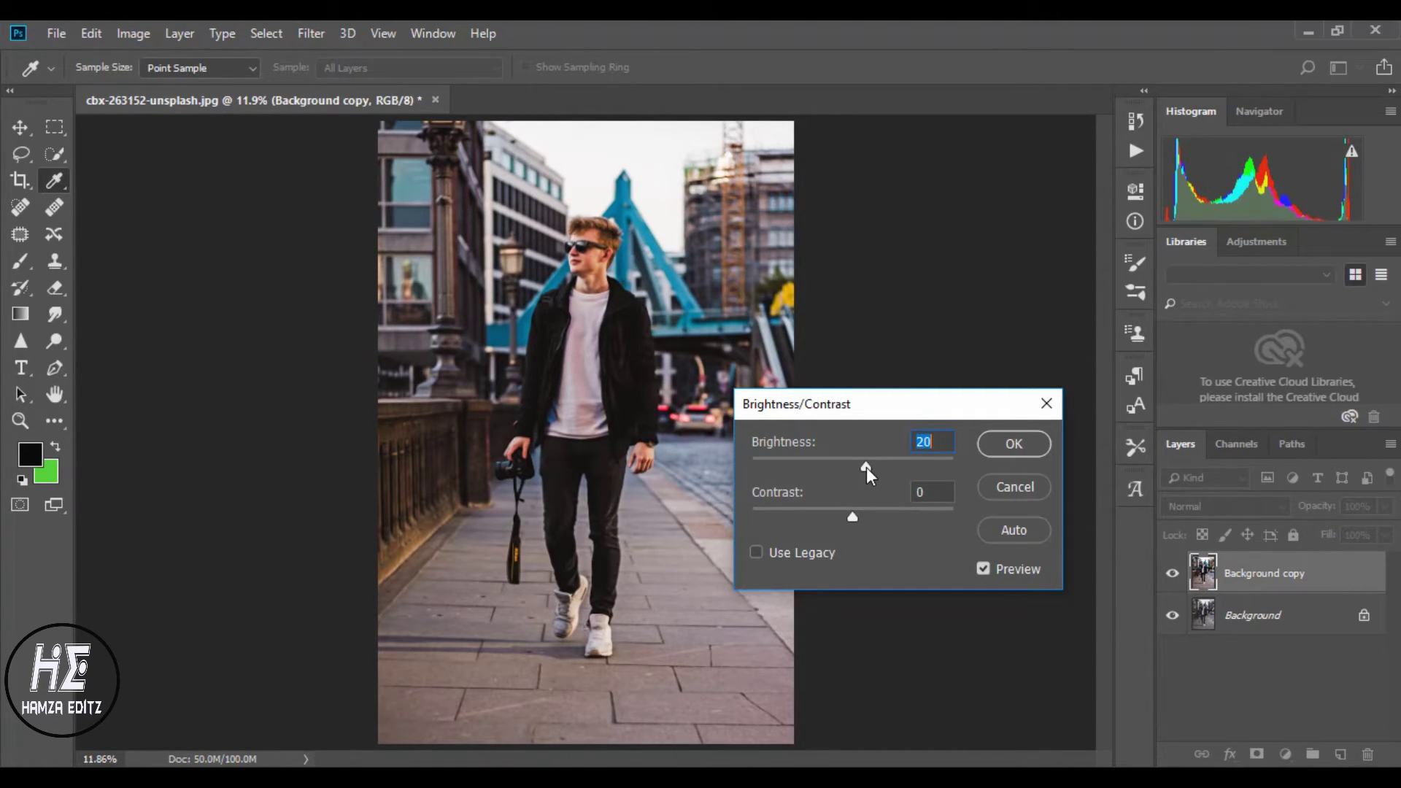
mouse_move(853, 518)
mouse_down()
mouse_move(878, 516)
mouse_move(830, 519)
mouse_up()
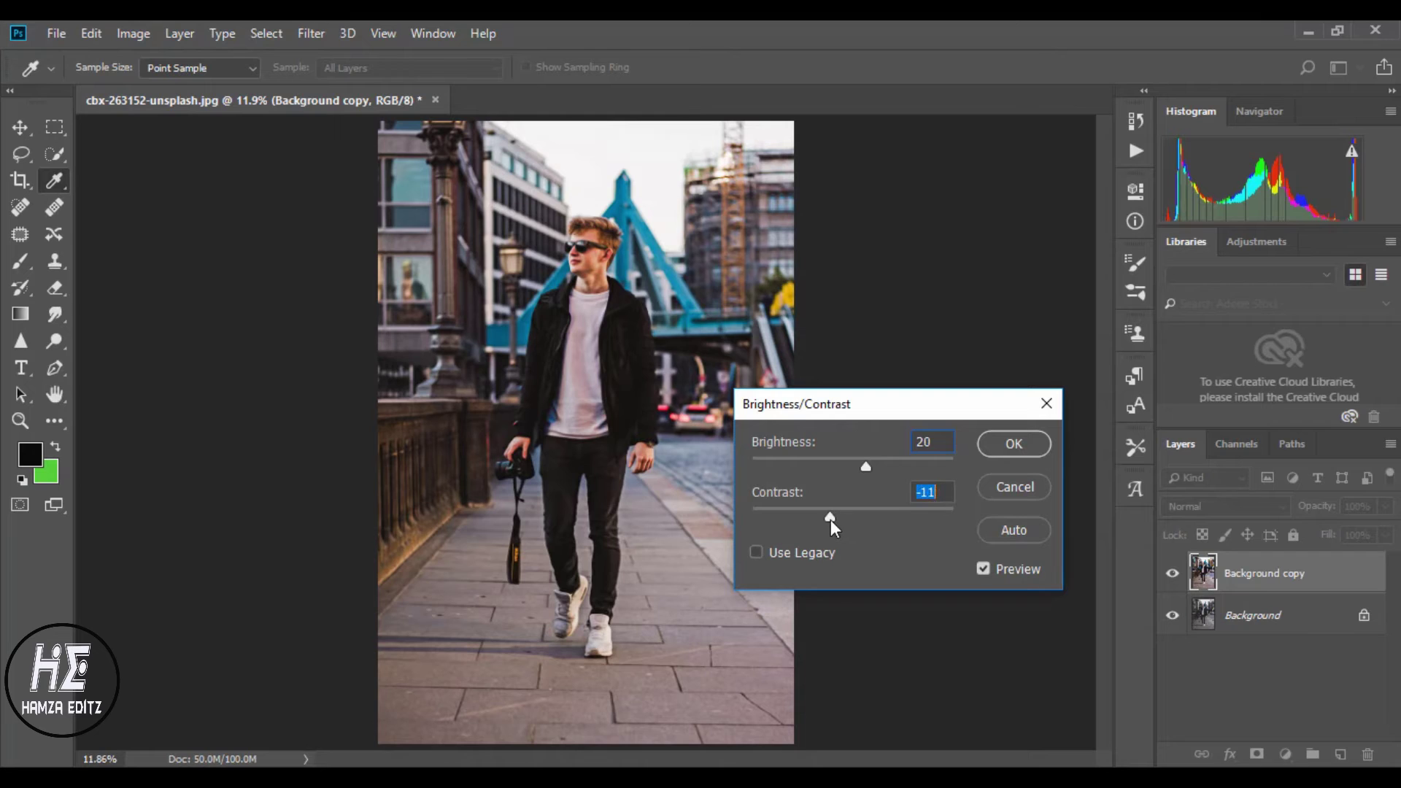
click(1027, 449)
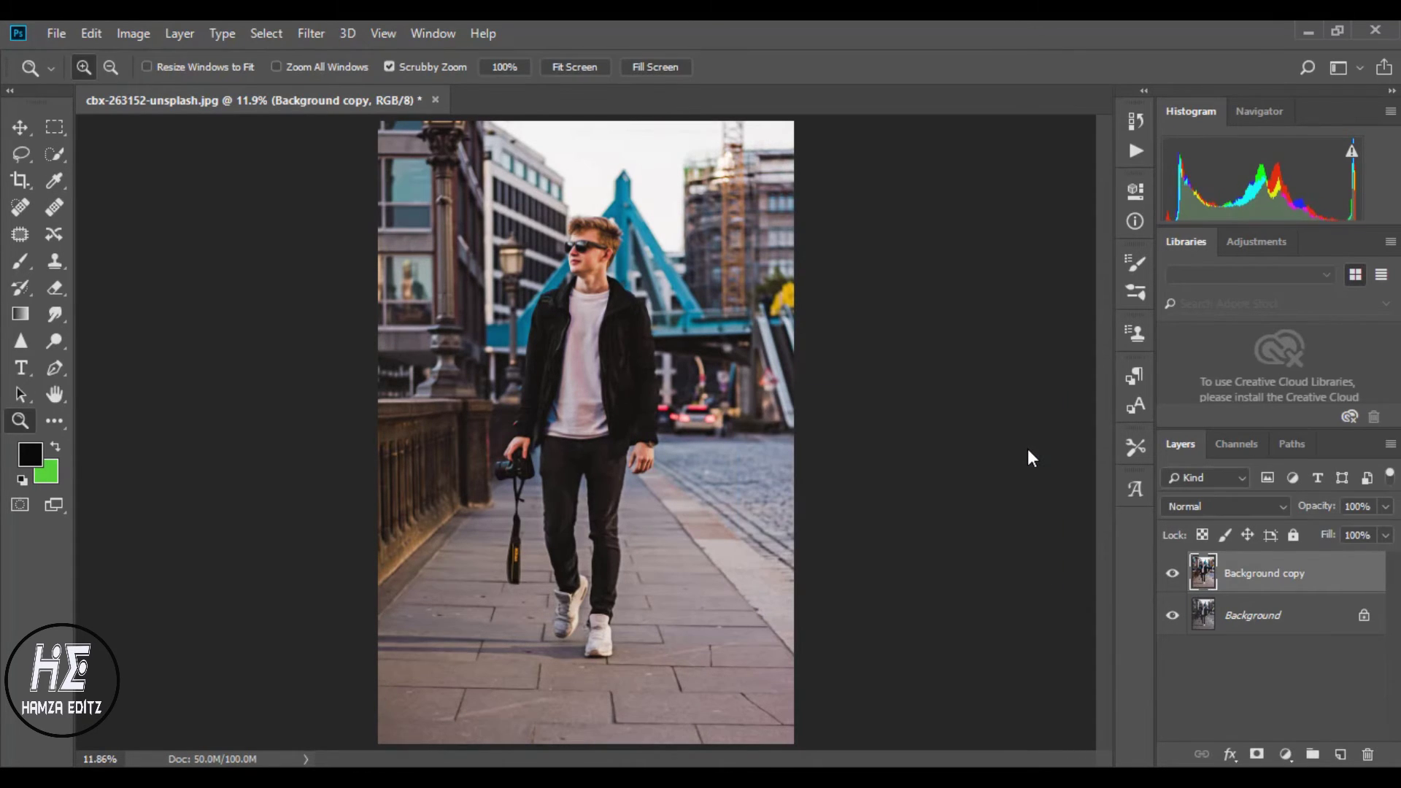
click(1173, 573)
click(1172, 575)
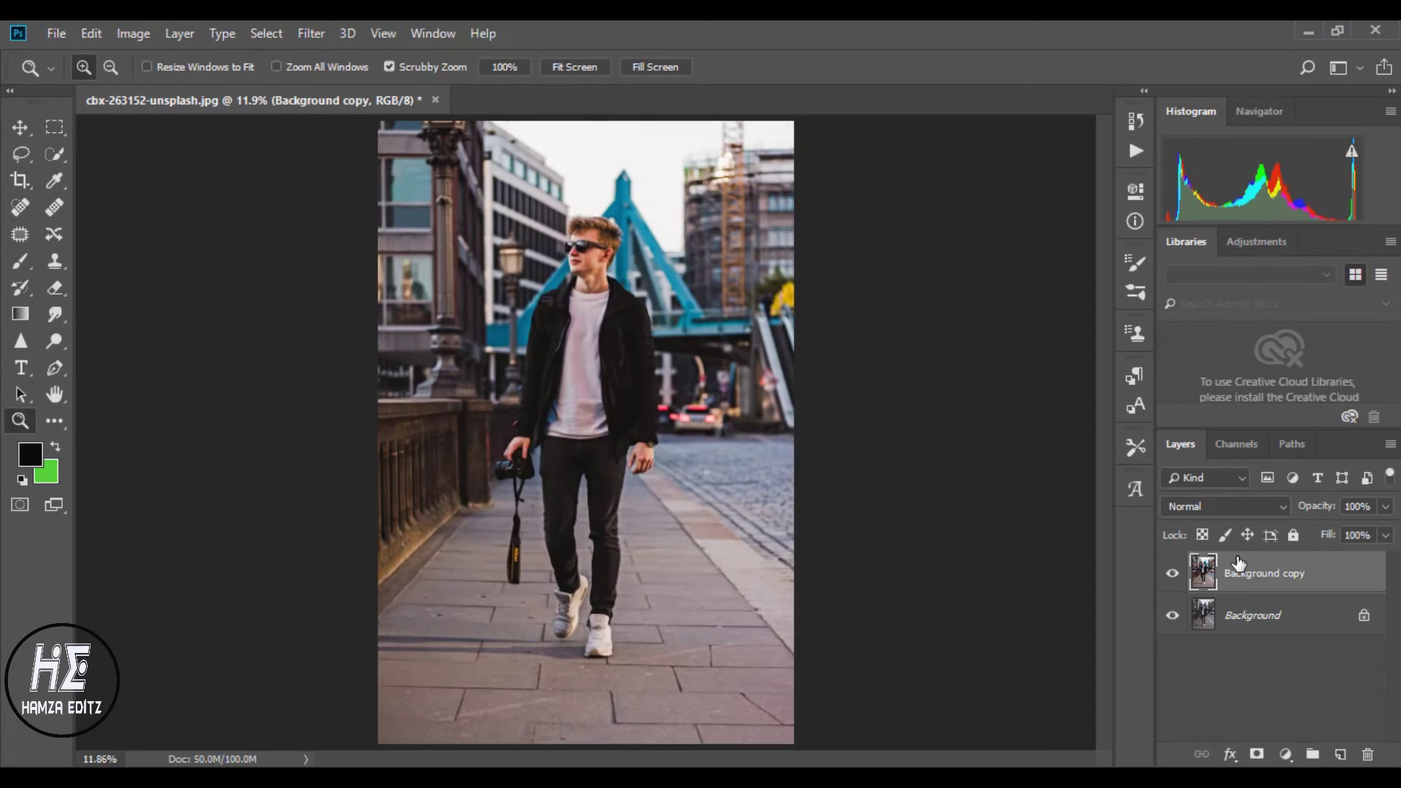